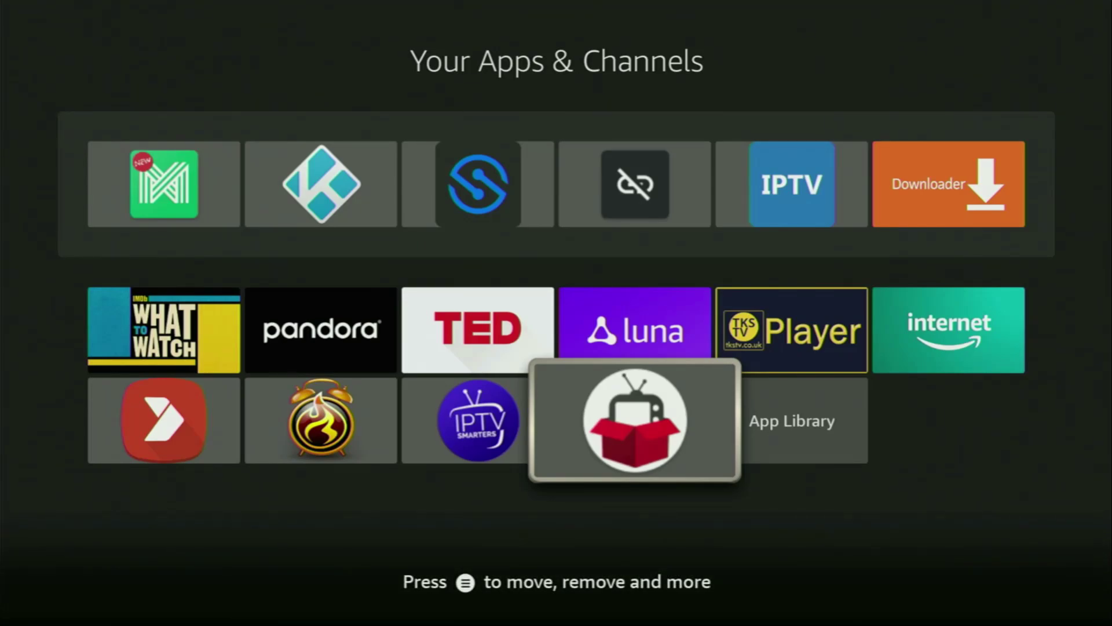
key(Return)
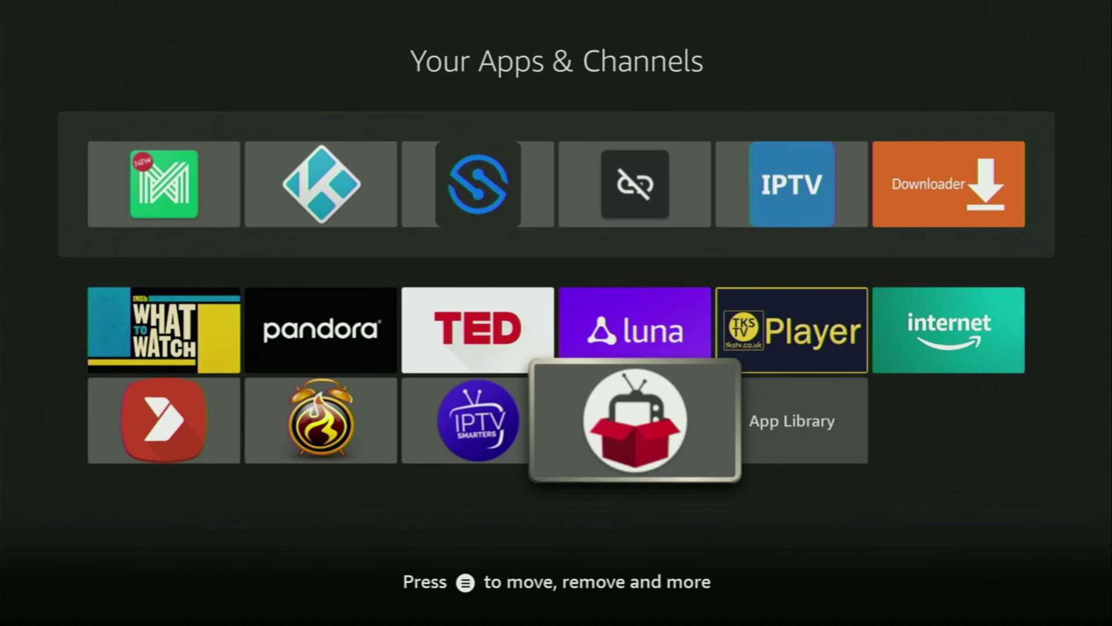
key(Down)
key(Down)
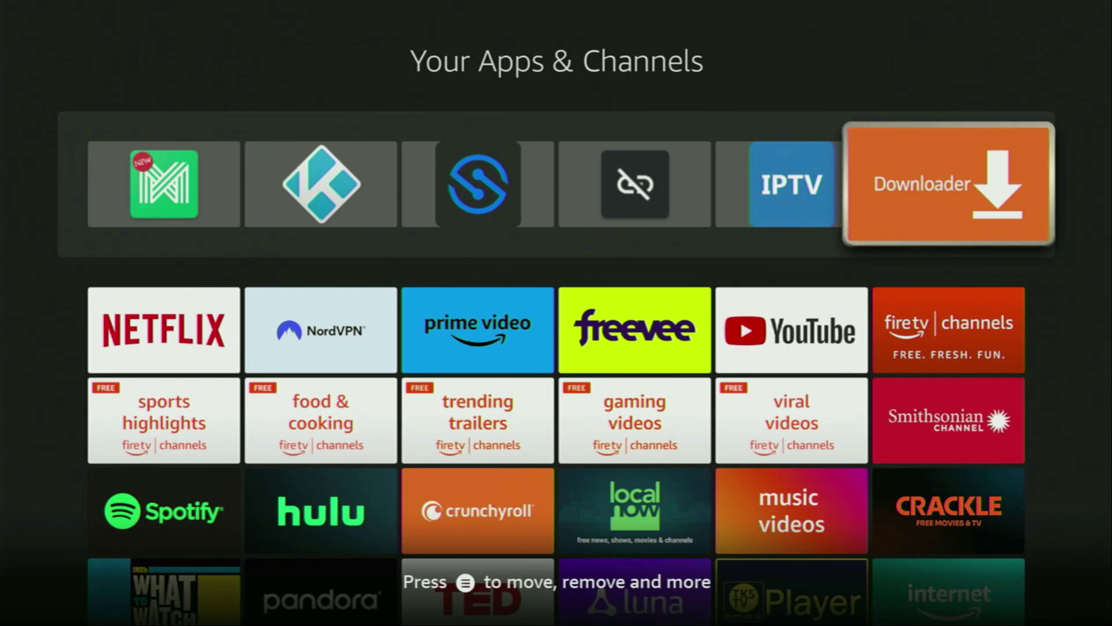
Search the Fire TV for "Do" and go to the Downloader suggestion.
key(Home)
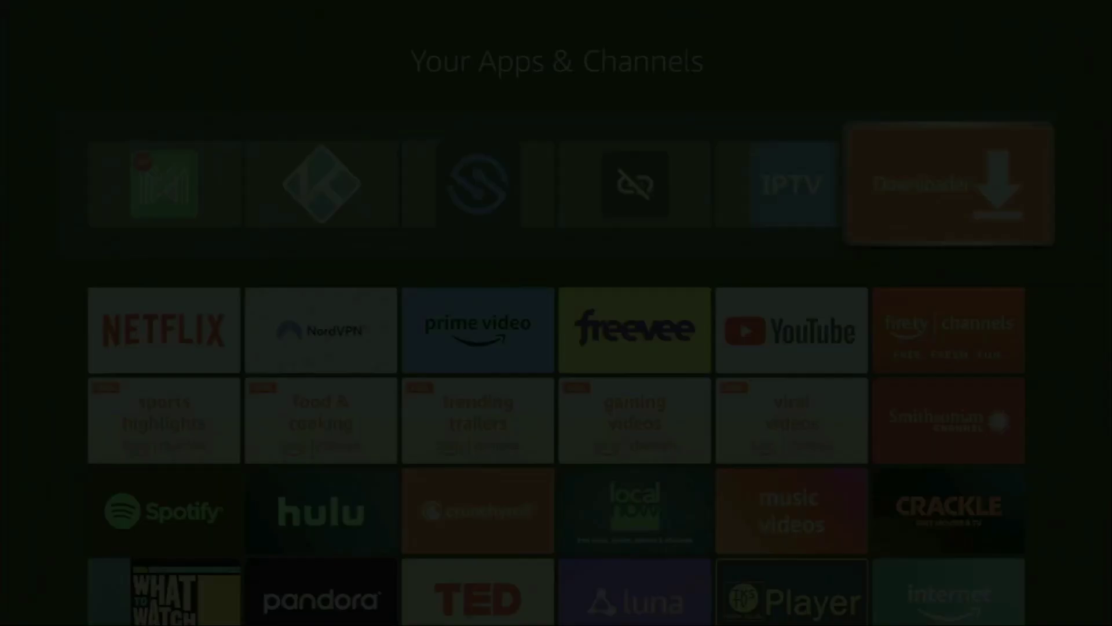
key(Left)
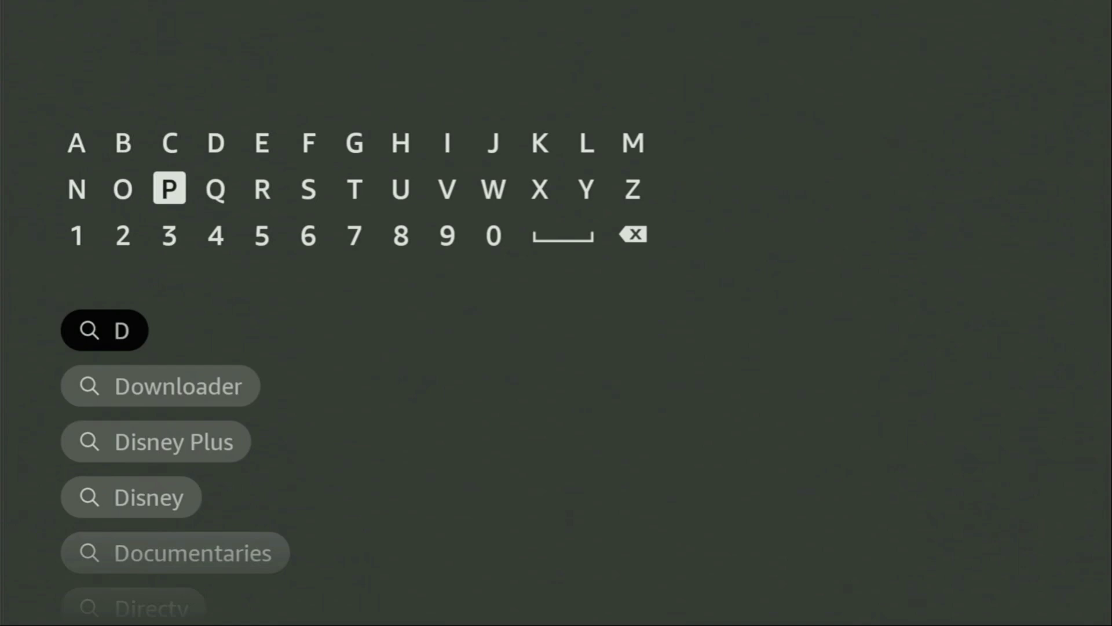
key(Left)
key(Return)
key(Down)
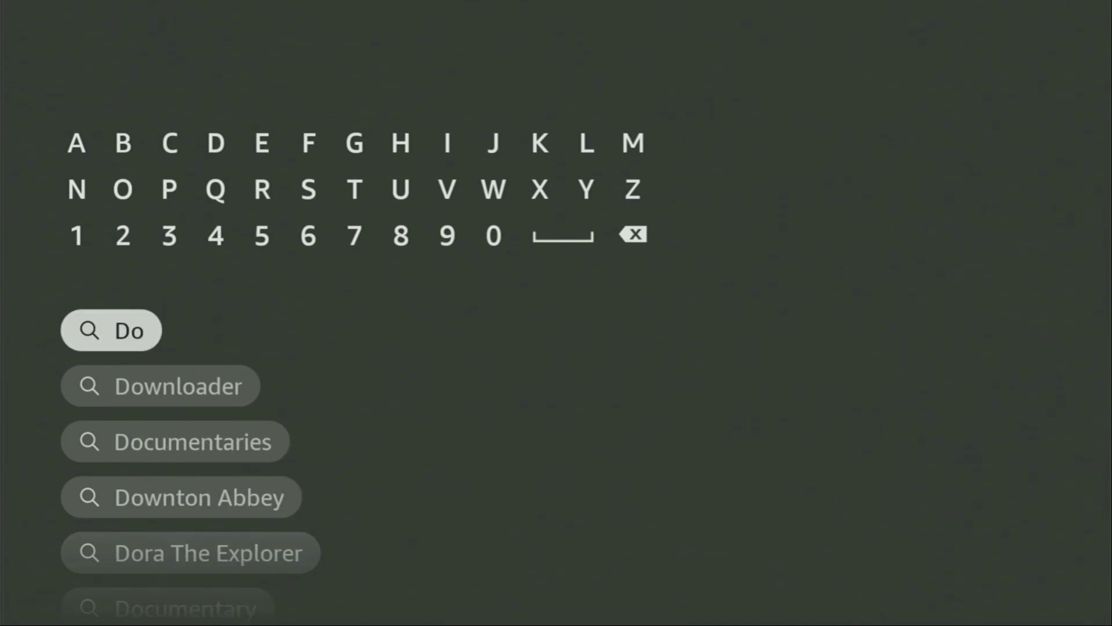
key(Down)
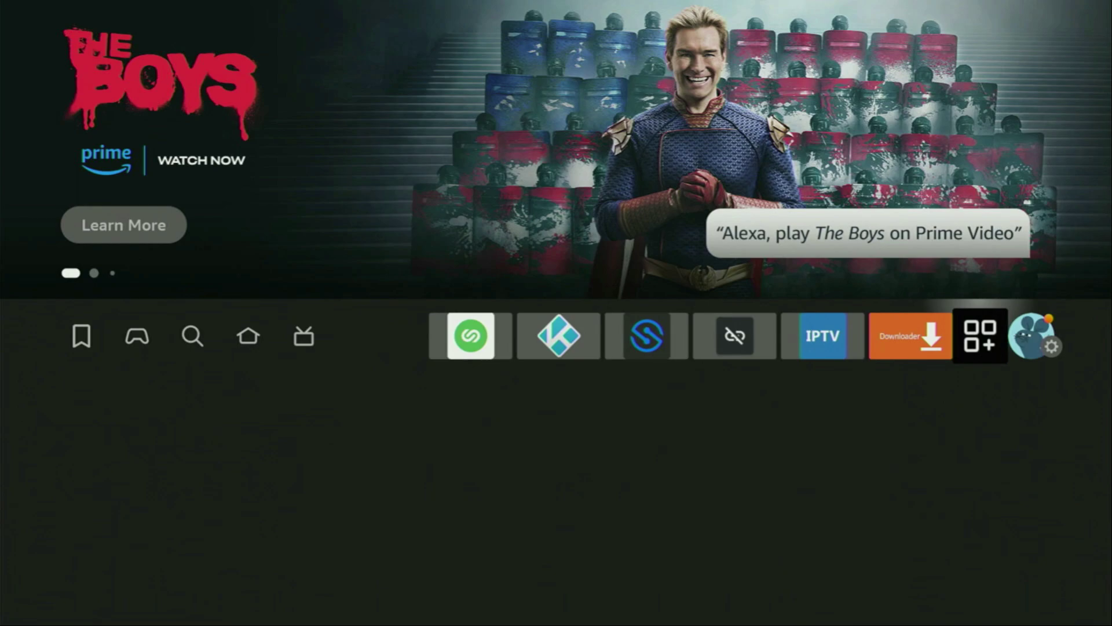
Open the My Fire TV settings and go to Developer options.
key(Down)
key(Down)
key(Down)
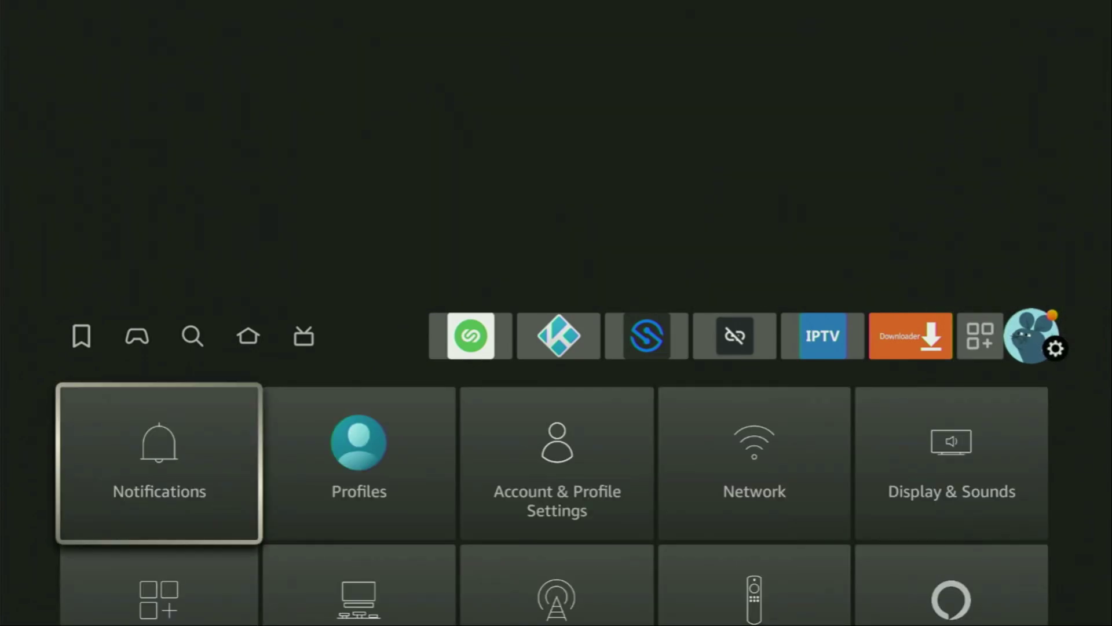
key(Right)
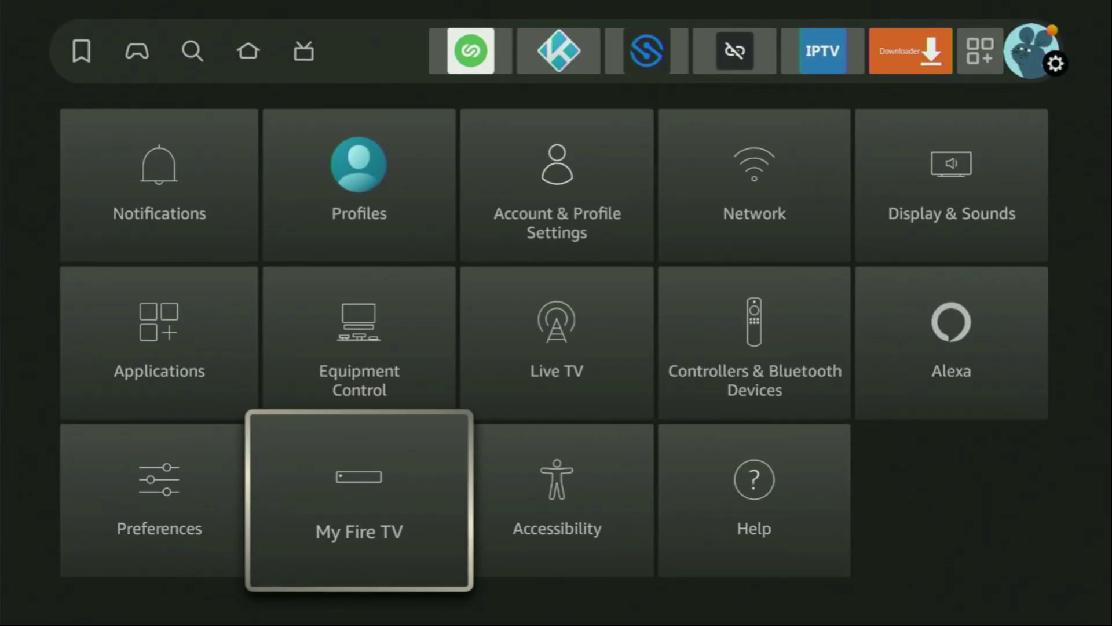
key(Return)
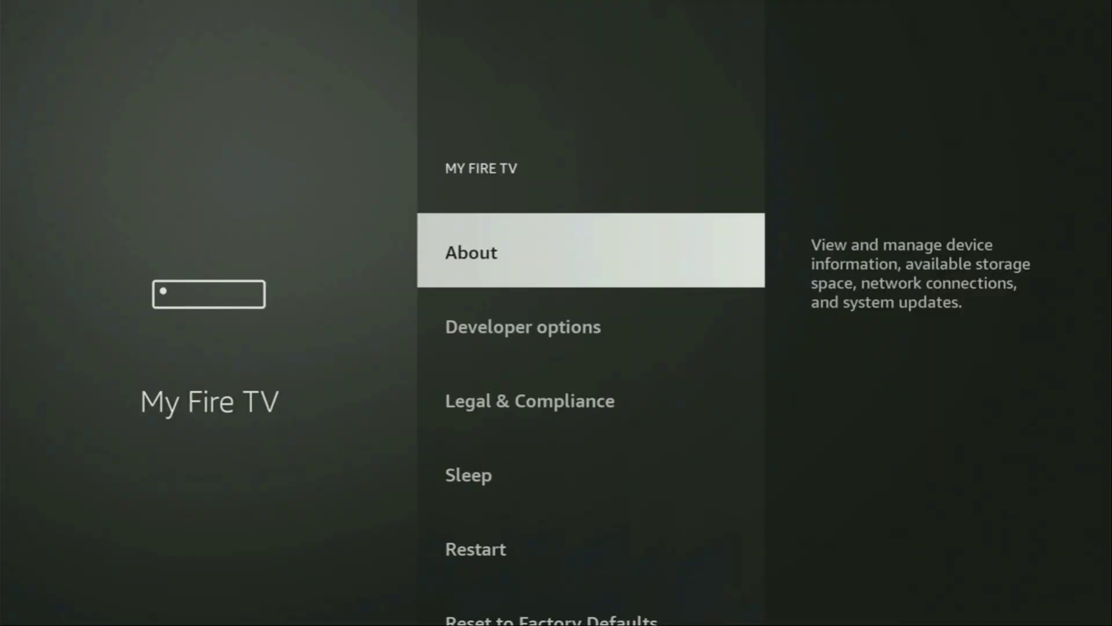
key(Down)
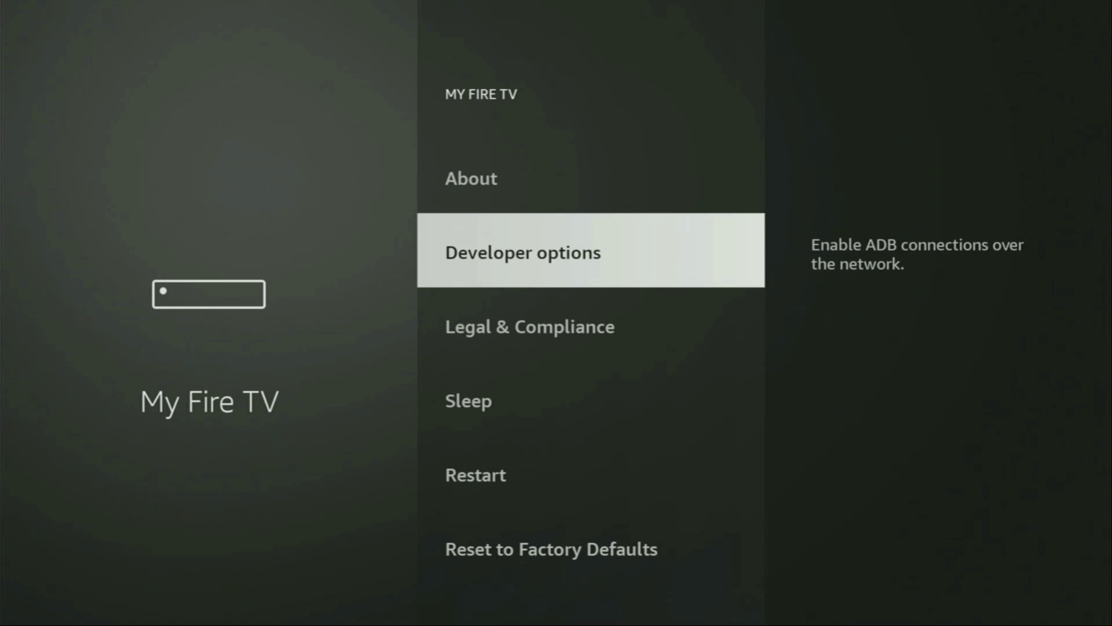
key(Return)
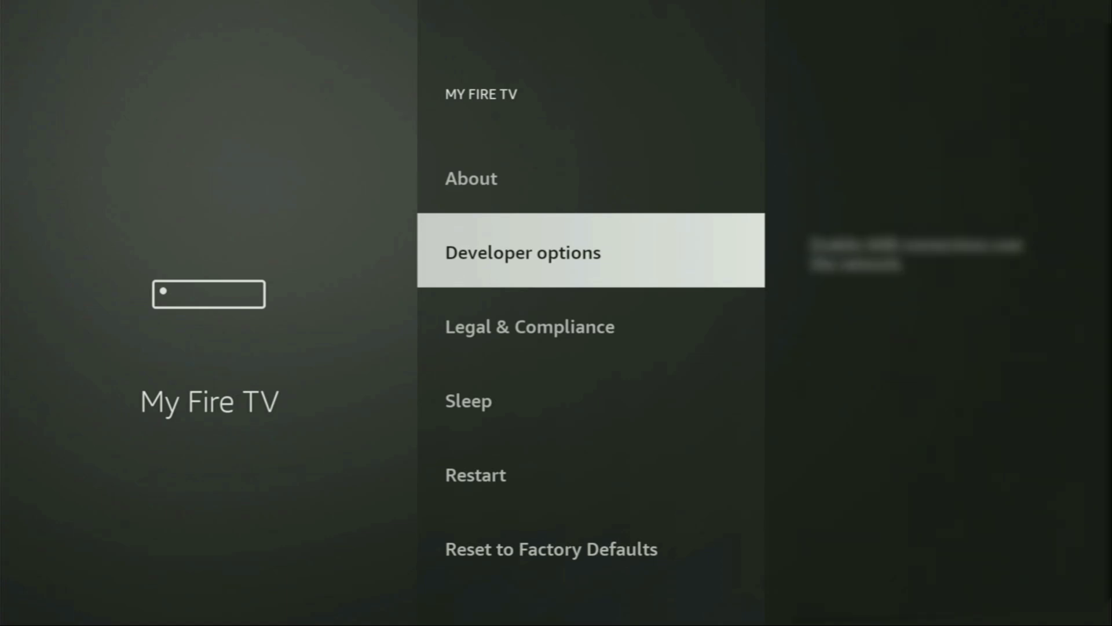
Select the Fire TV Stick 4K Max entry under About repeatedly to unlock Developer options, and return to My Fire TV.
key(Up)
key(Return)
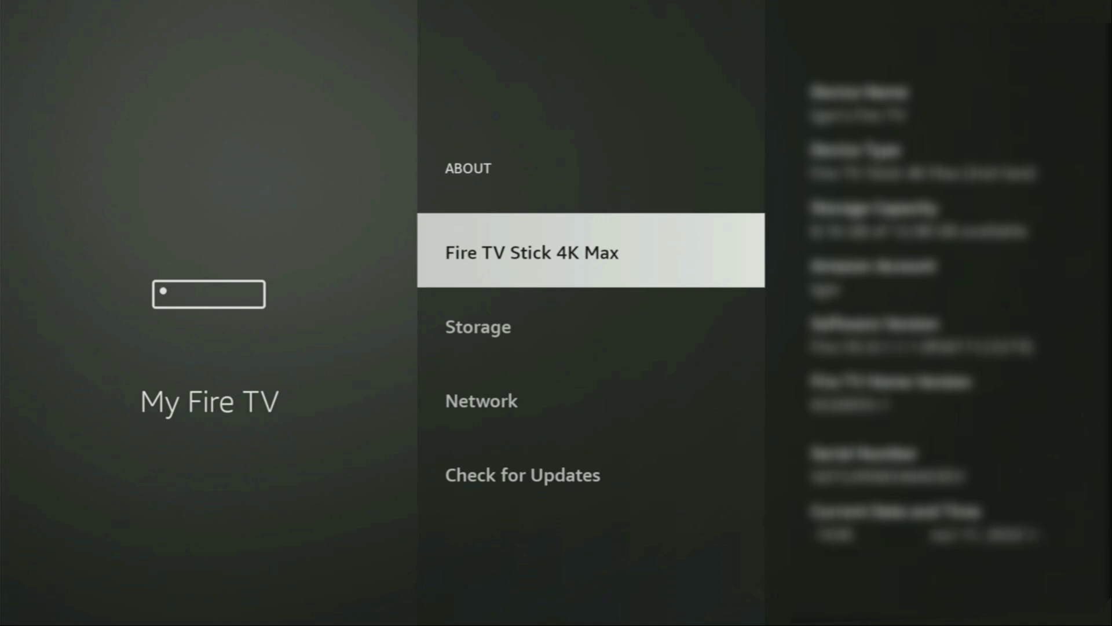
key(Return)
key(Return)
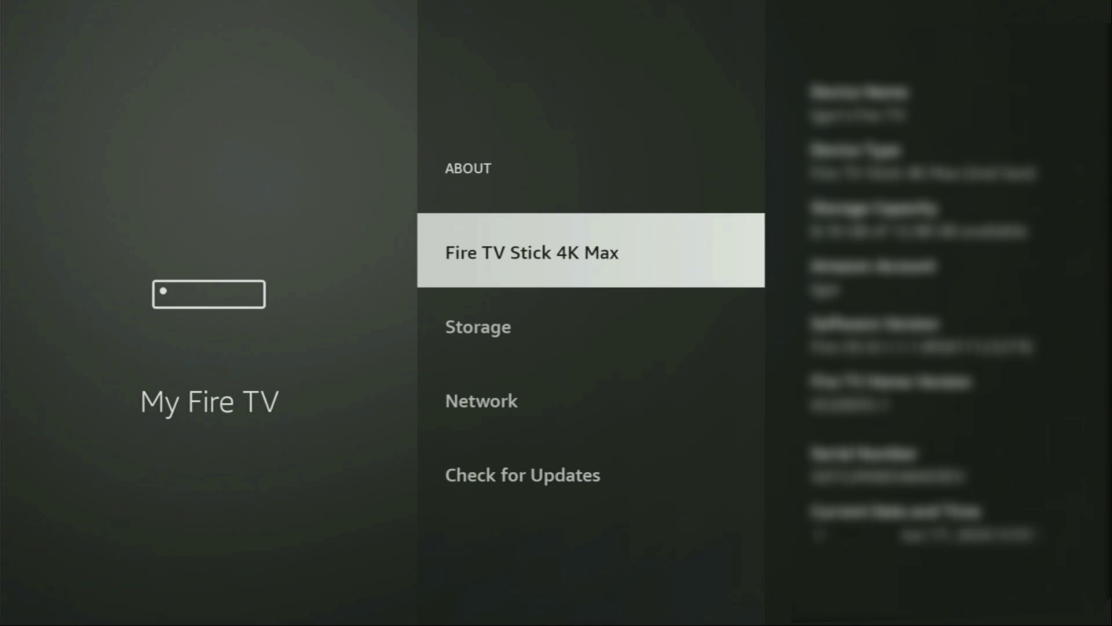
key(Escape)
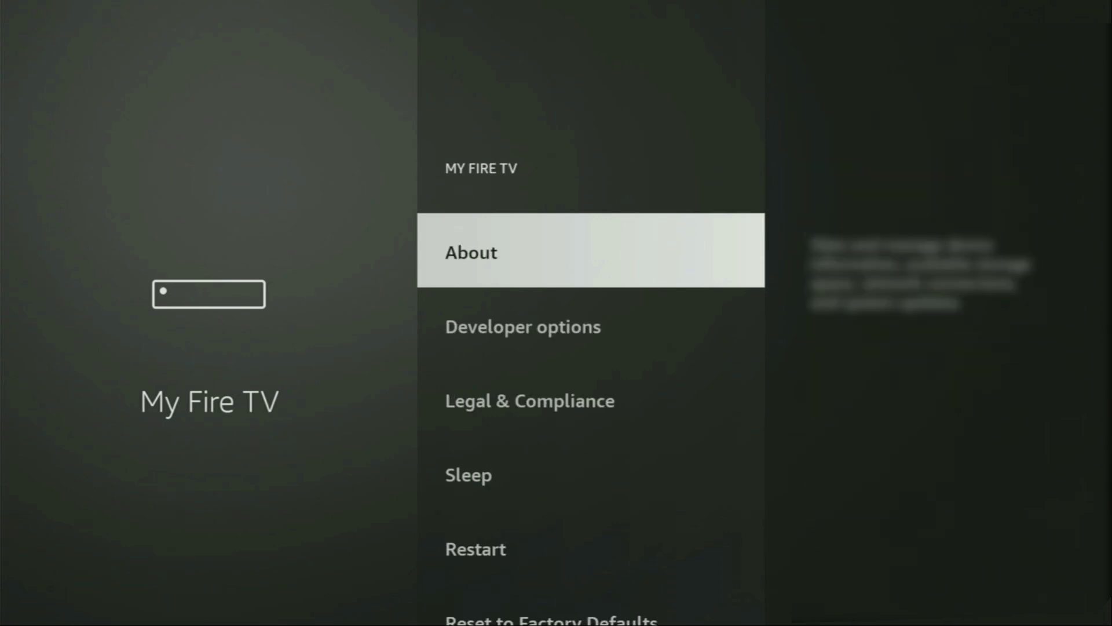
Open Install unknown apps in Developer options and set Downloader's permission to ON.
key(Down)
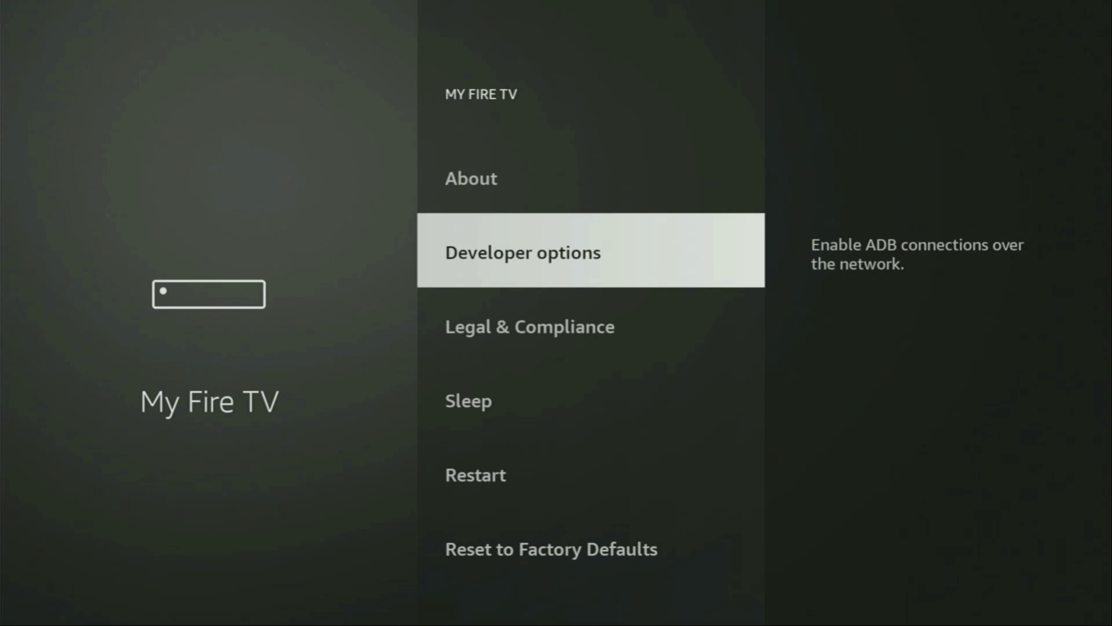
key(Return)
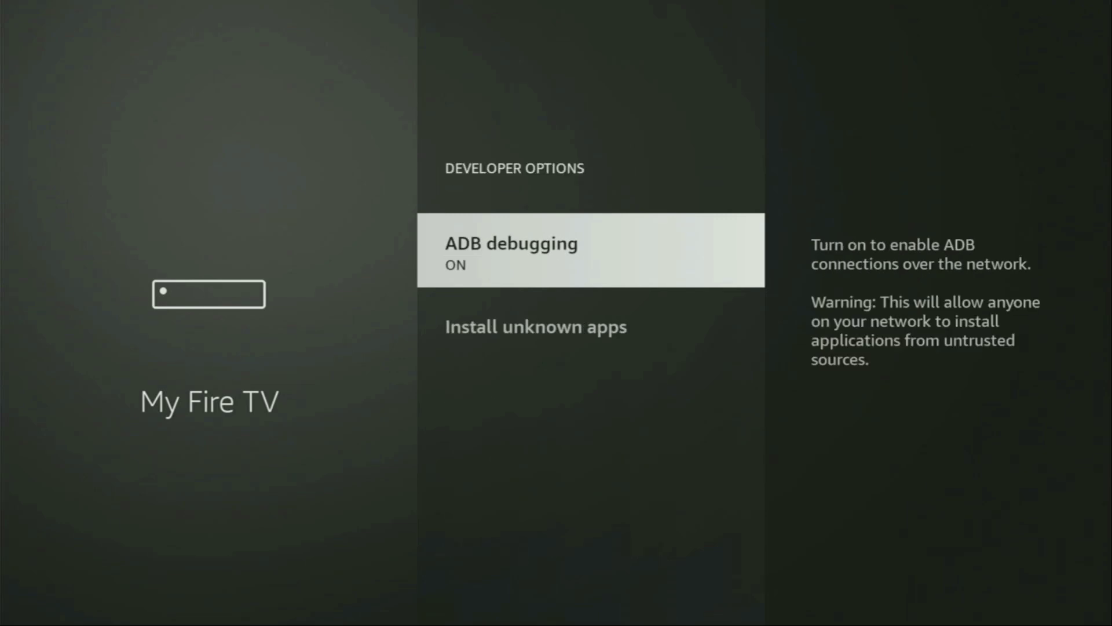
key(Down)
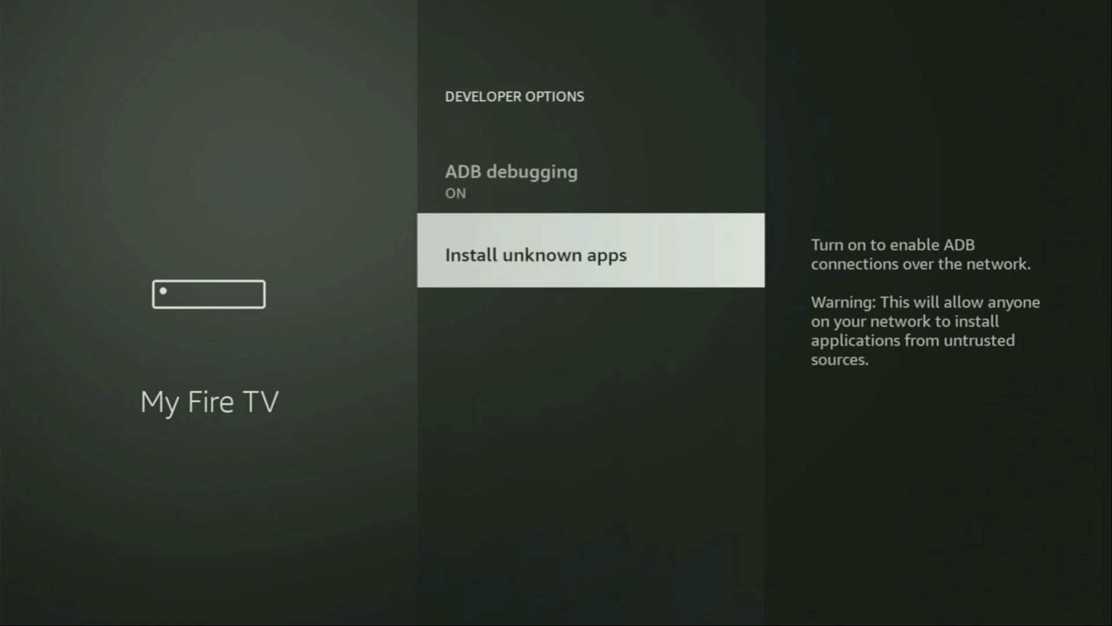
key(Return)
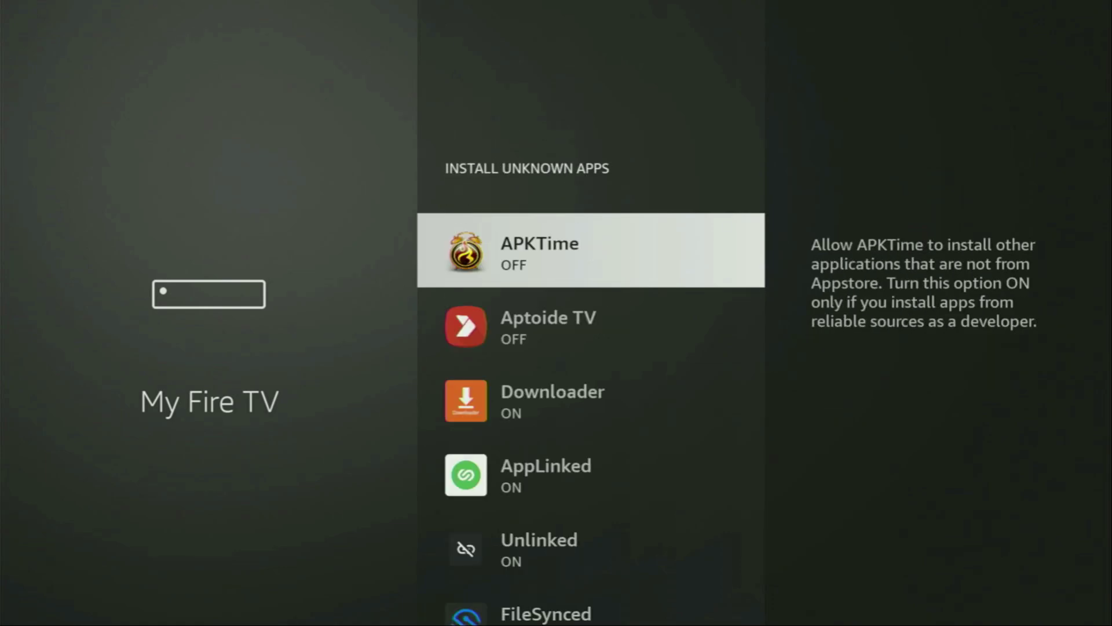
key(Down)
key(Down)
key(Return)
key(Return)
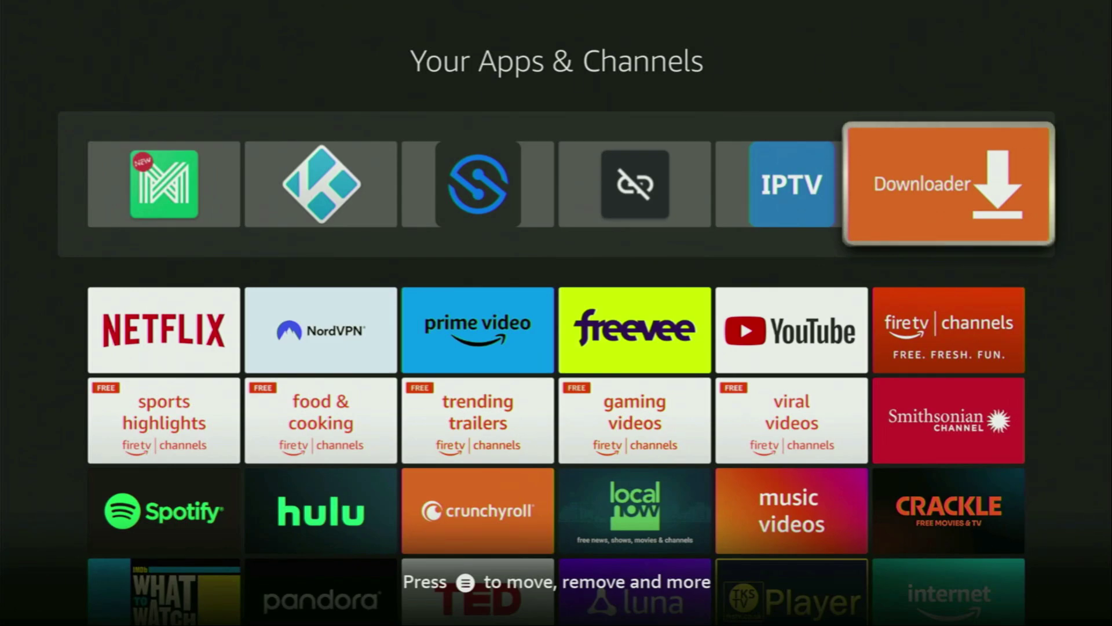
Switch to NordVPN from the Your Apps & Channels grid.
key(Down)
key(Left)
key(Left)
key(Left)
key(Left)
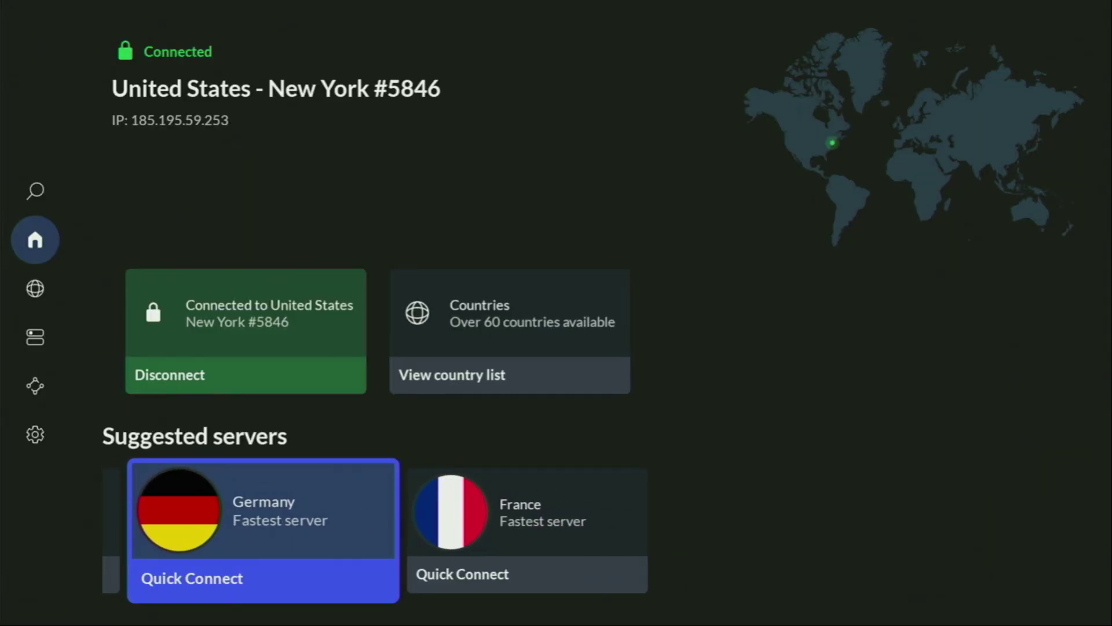
Open NordVPN's list of countries.
key(Left)
key(Left)
key(Left)
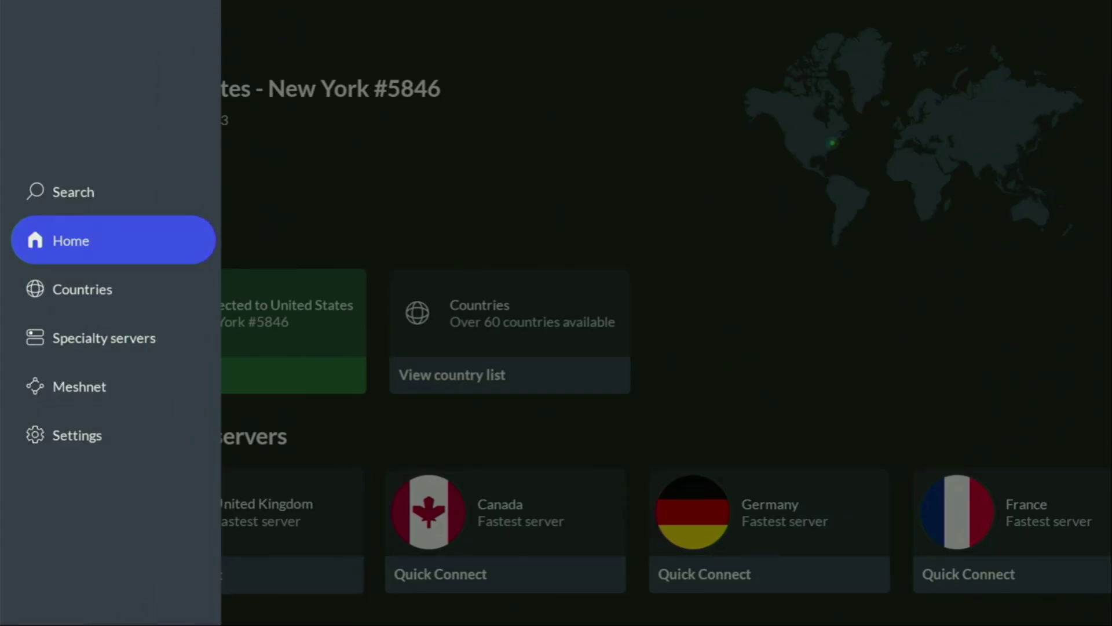
key(Down)
key(Right)
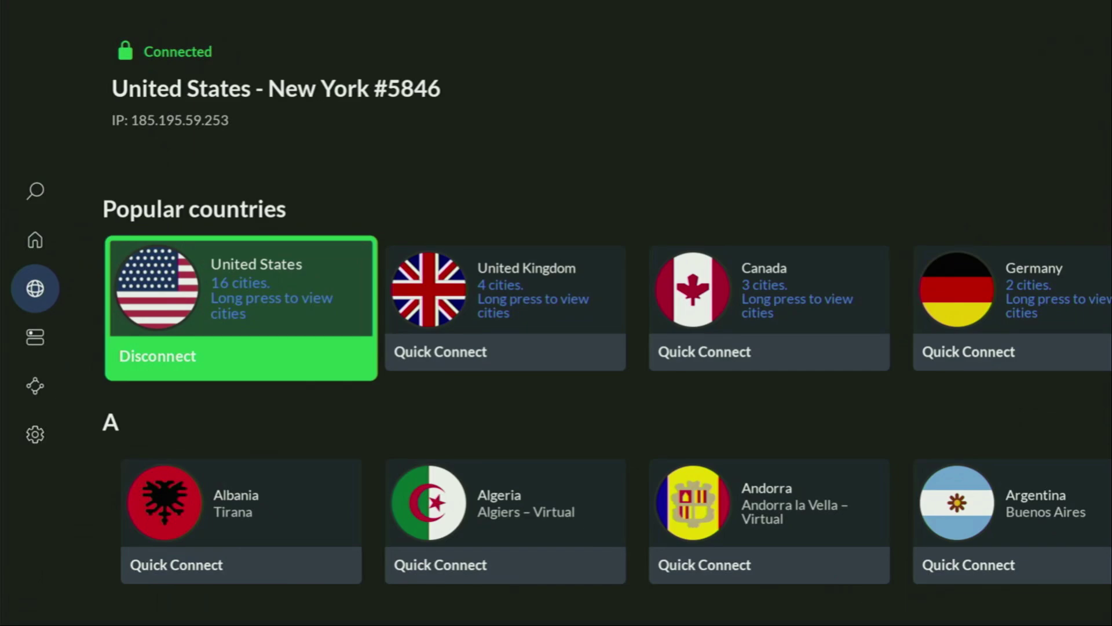
Browse the available VPN countries among the popular ones and under the letters A and B.
key(Right)
key(Right)
key(Right)
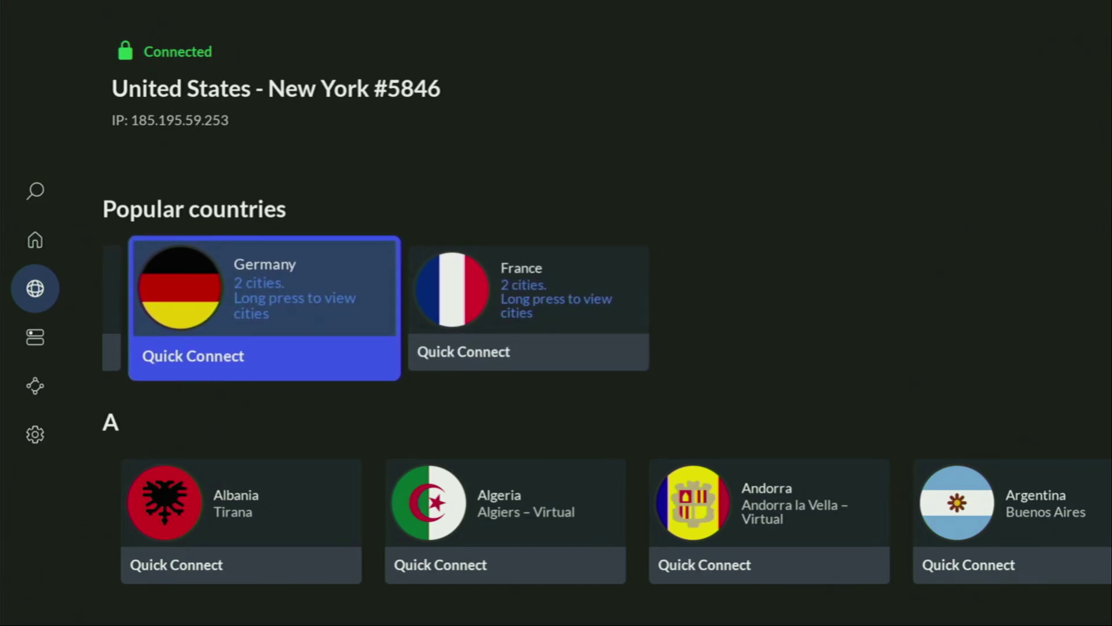
key(Right)
key(Down)
key(Right)
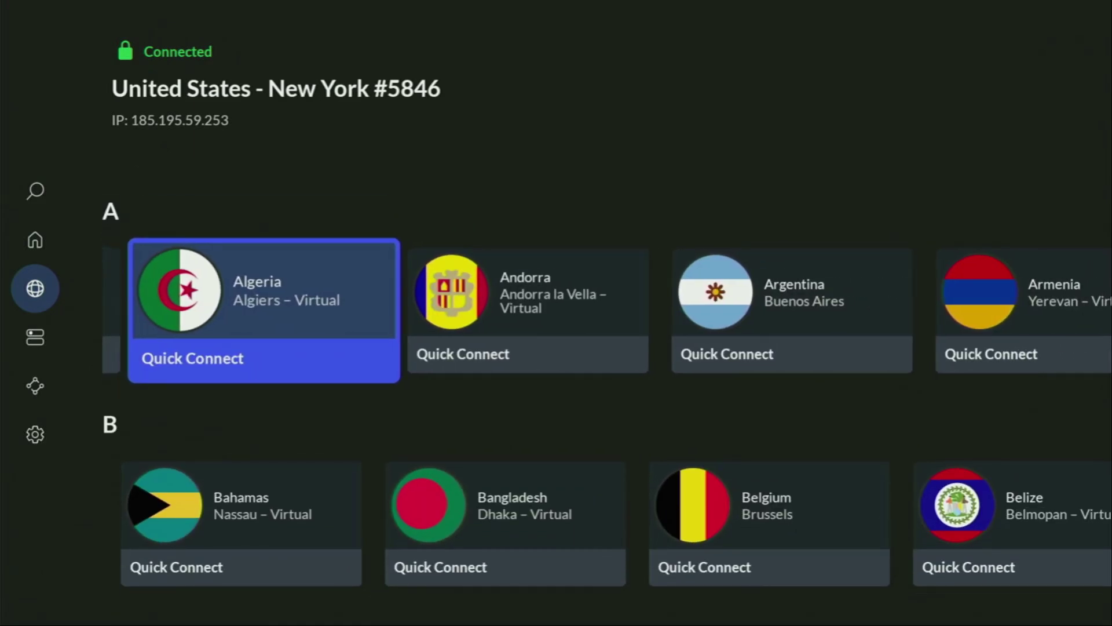
key(Right)
key(Right)
key(Right)
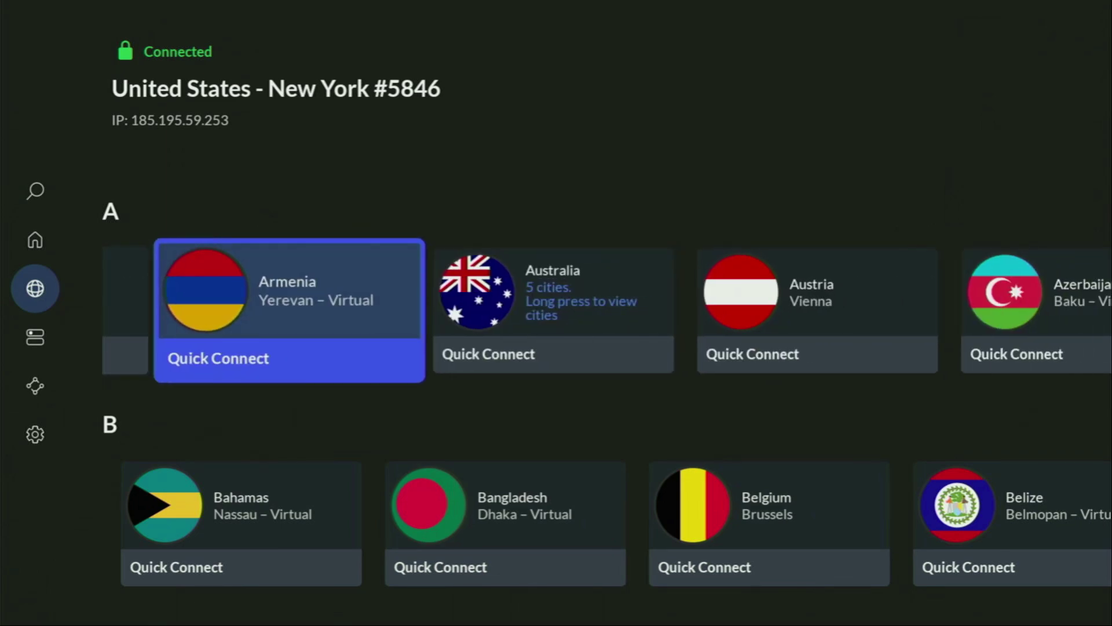
key(Right)
key(Right)
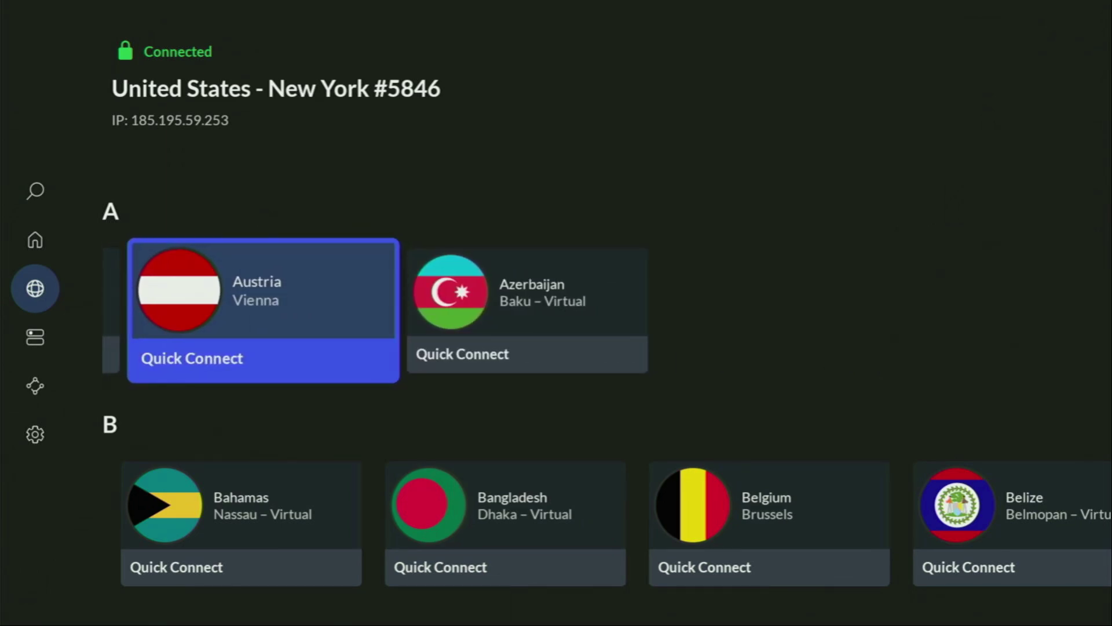
key(Down)
key(Right)
key(Right)
key(Right)
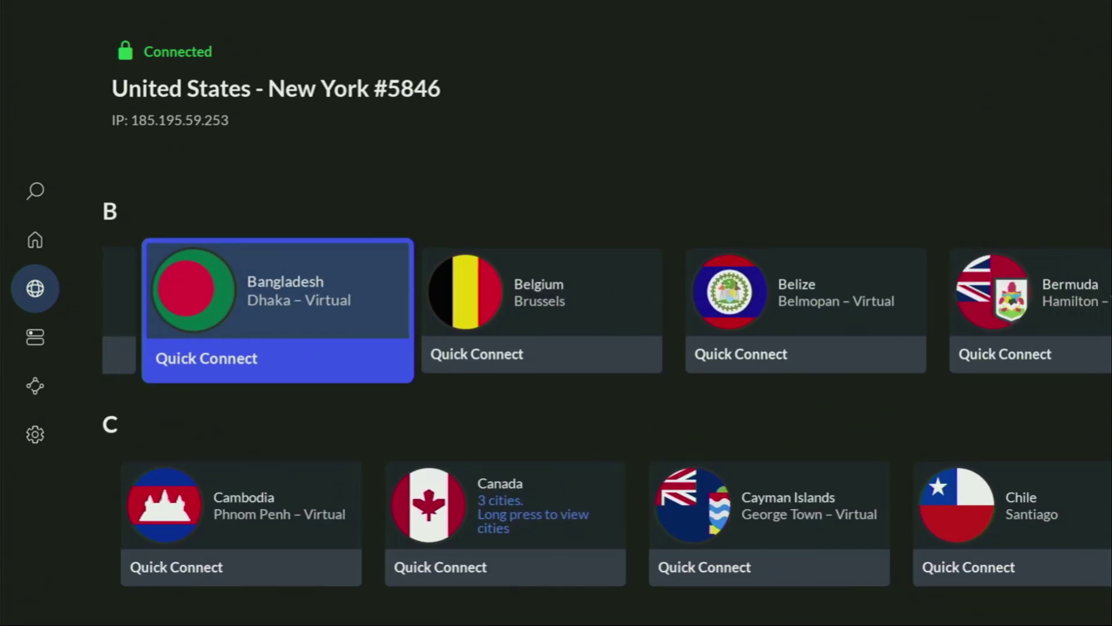
key(Right)
key(Right)
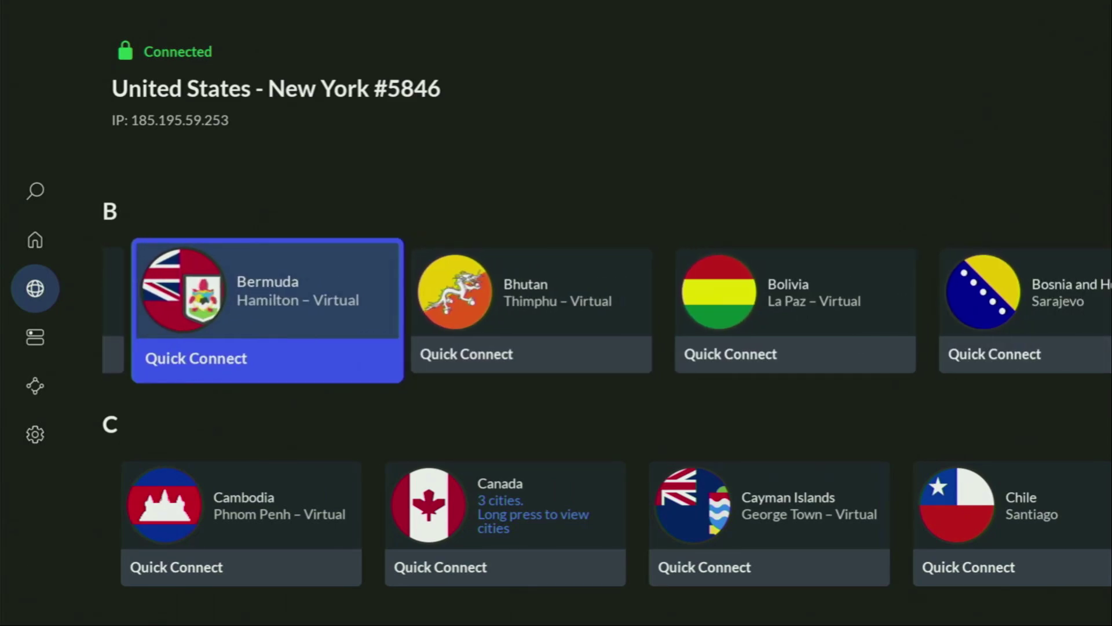
Quick-connect the VPN to Canada from the countries under C.
key(Down)
key(Right)
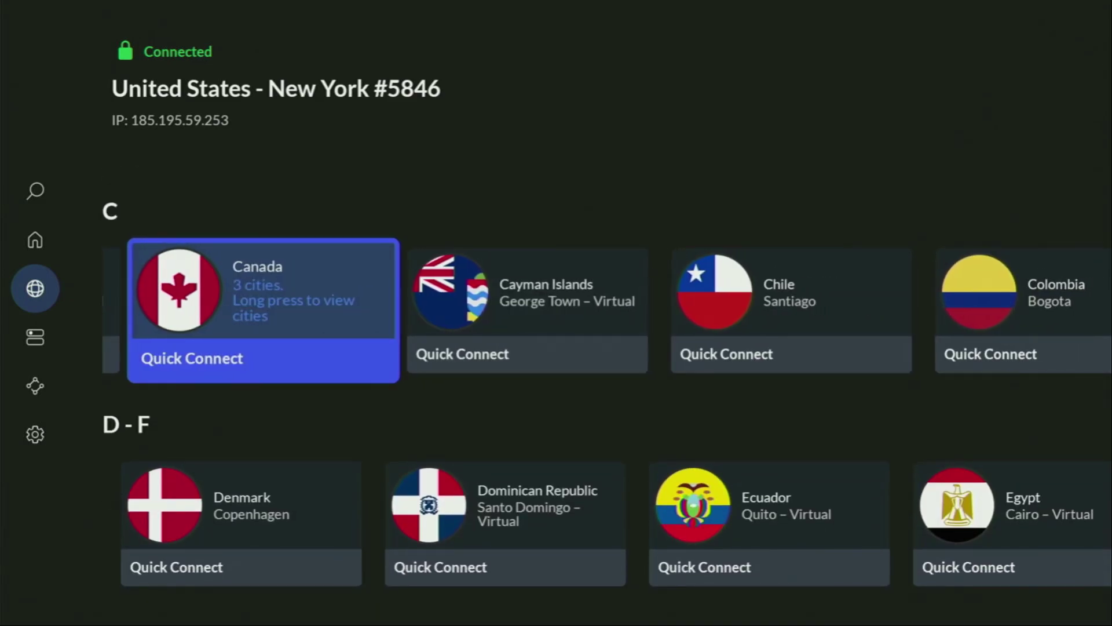
key(Return)
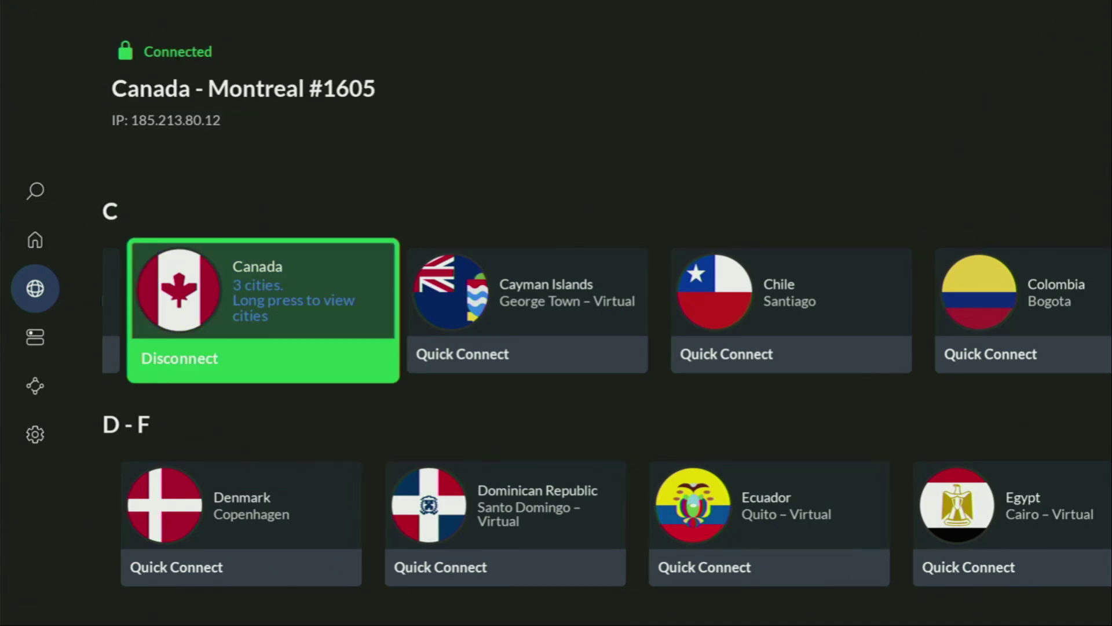
Browse the VPN countries available under the letters C through I.
key(Right)
key(Right)
key(Right)
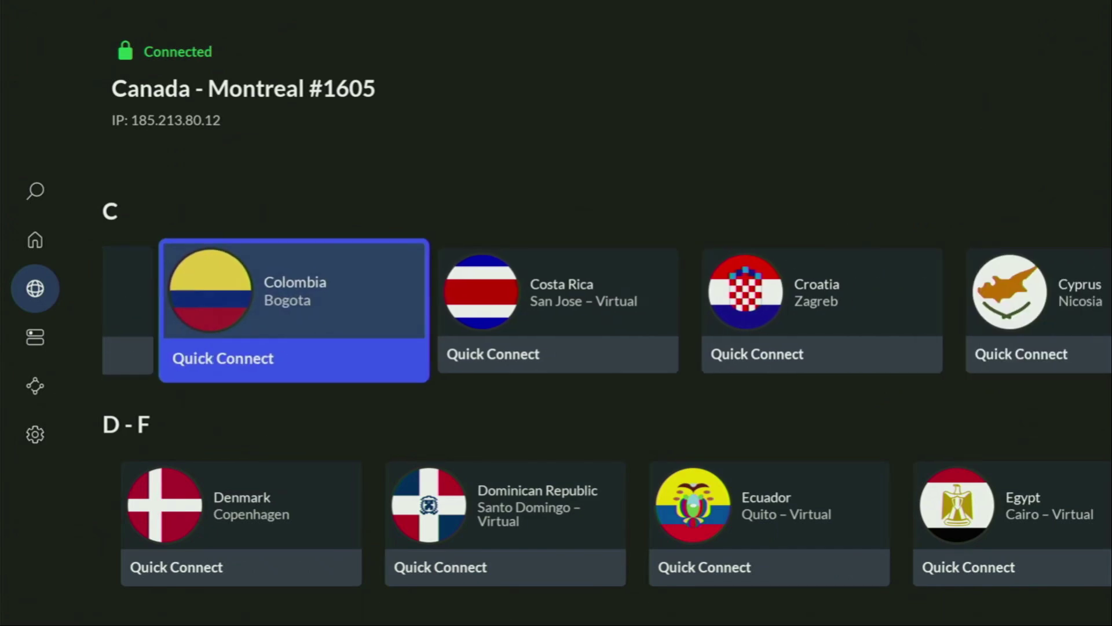
key(Right)
key(Right)
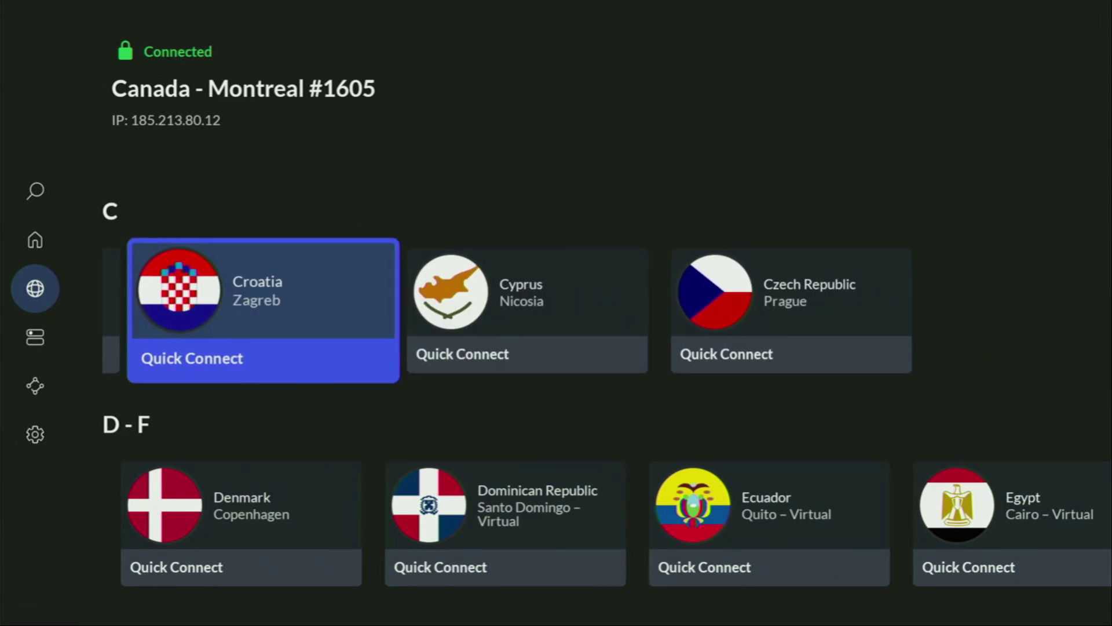
key(Down)
key(Right)
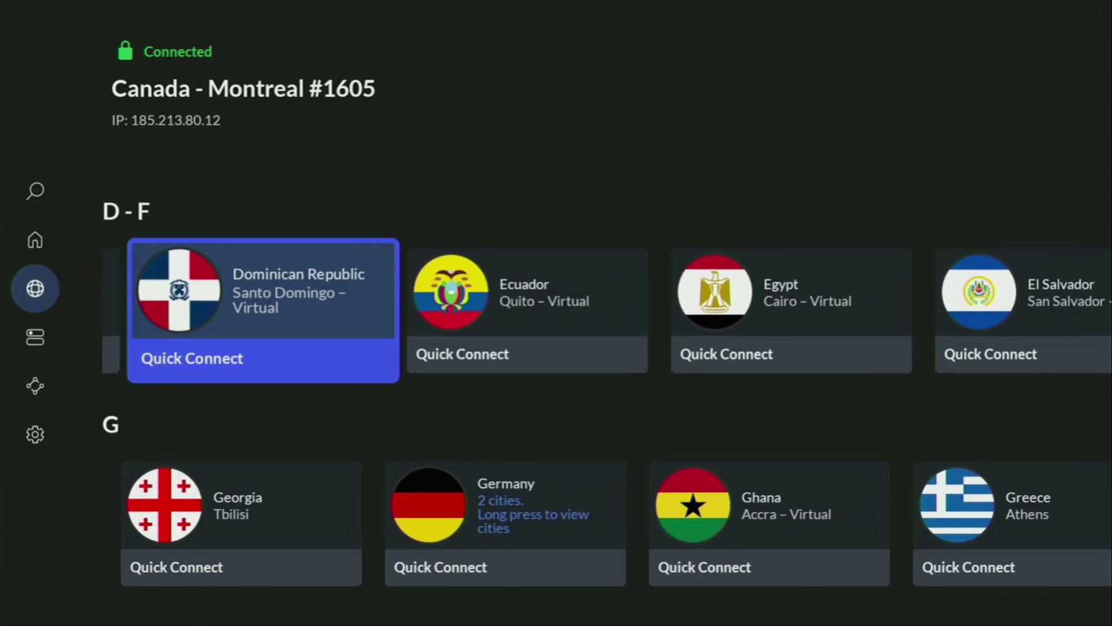
key(Down)
key(Right)
key(Right)
key(Right)
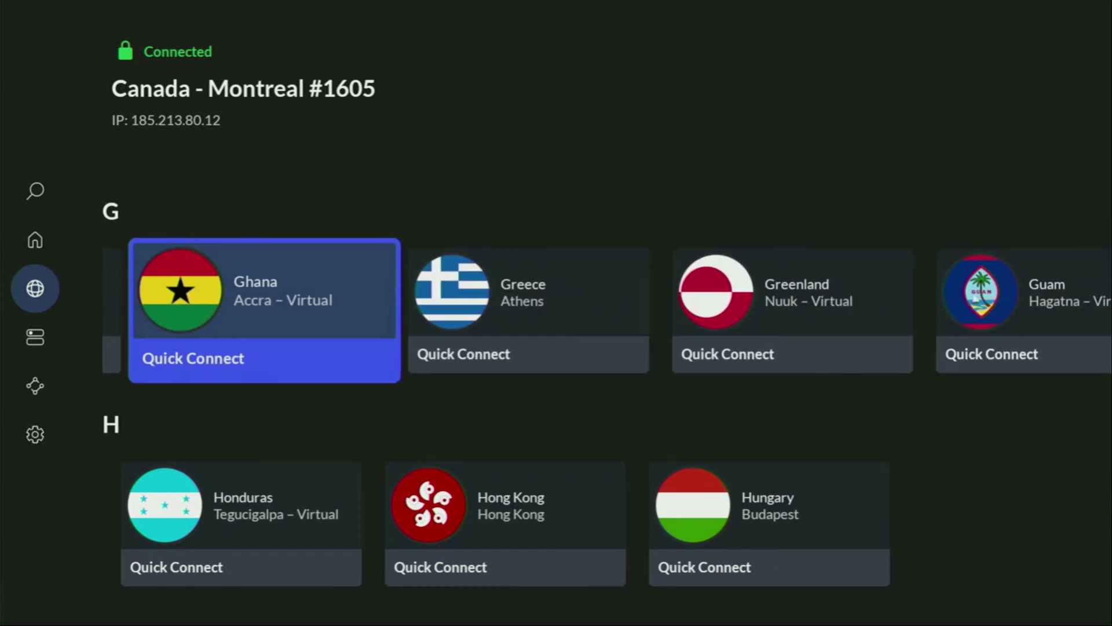
key(Right)
key(Right)
key(Down)
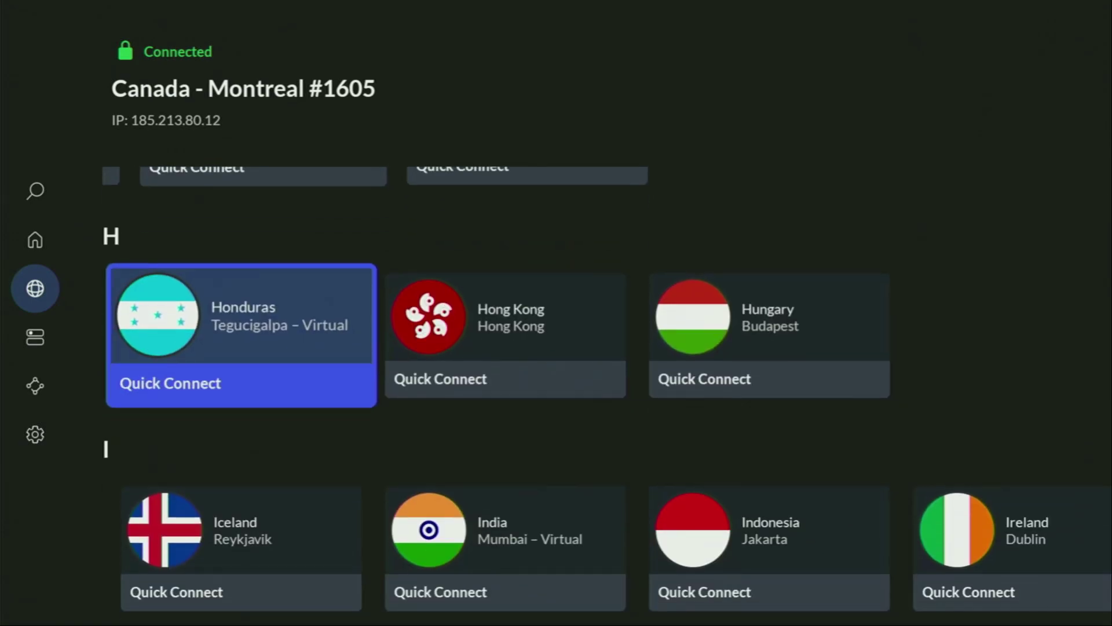
key(Down)
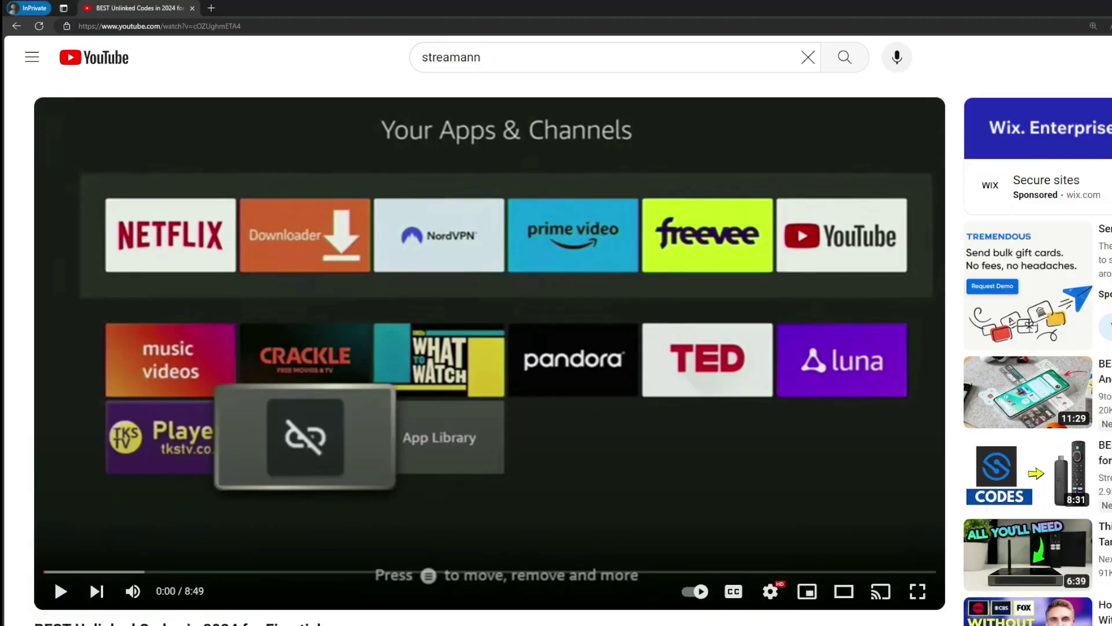
Find the topvpnoffer.com link in the YouTube video's pinned comment and open the NordVPN offer to examine its extra months.
scroll(400, 503, down, 7)
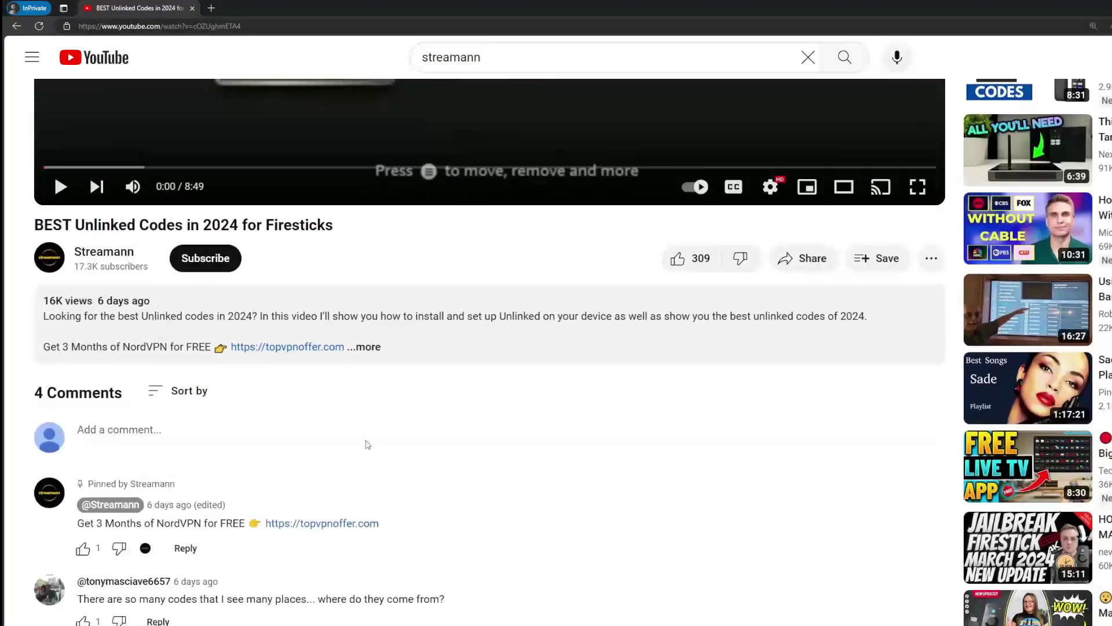
click(371, 346)
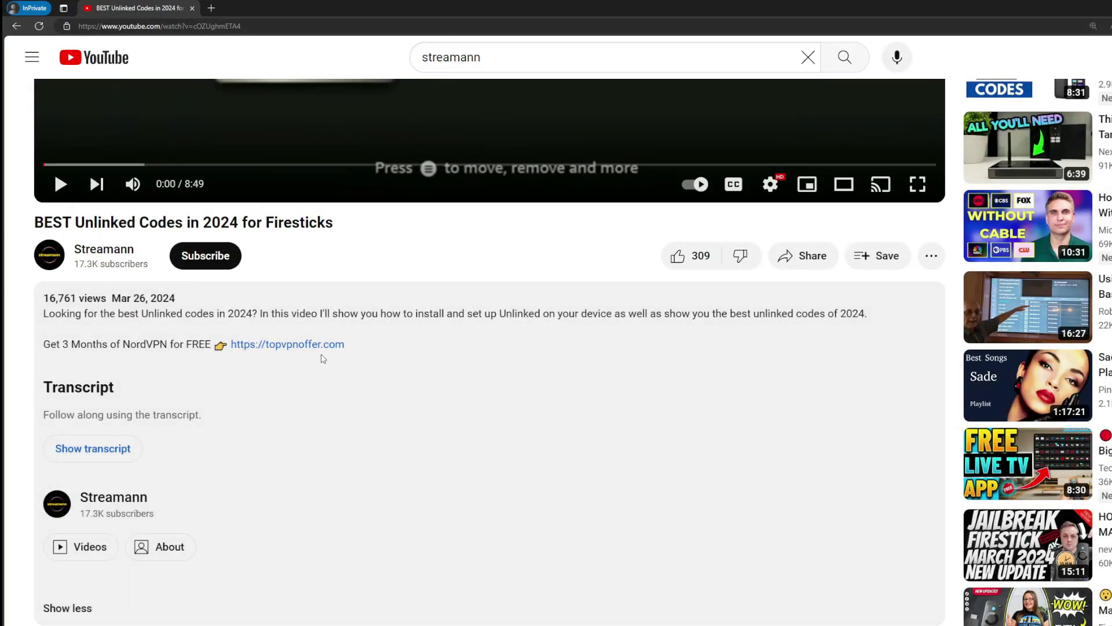
scroll(323, 358, down, 6)
drag(383, 477, 296, 462)
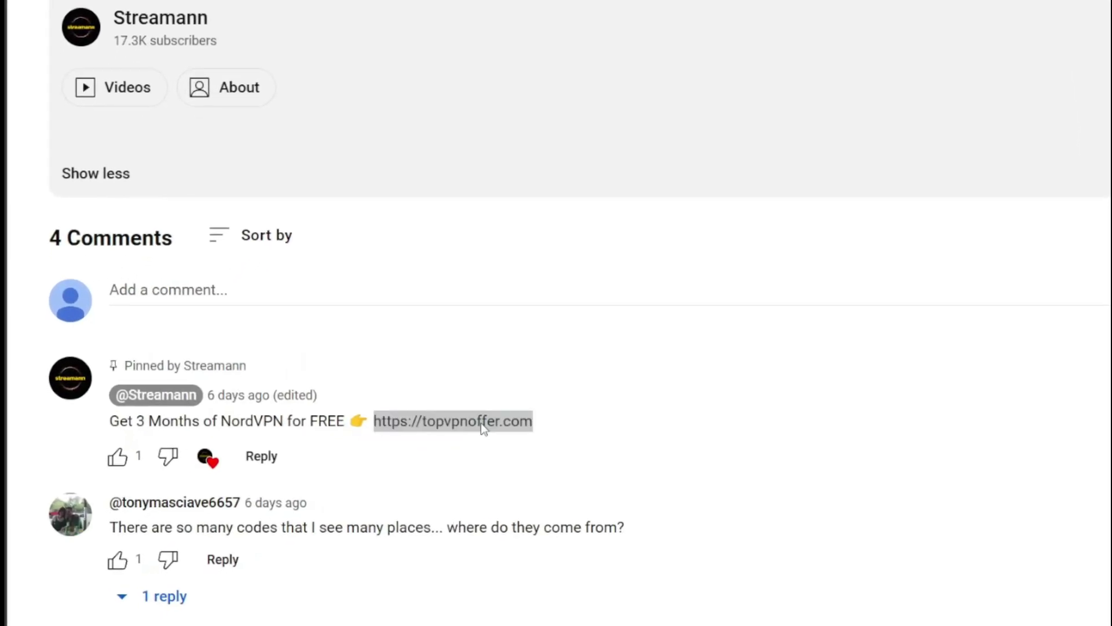
click(481, 423)
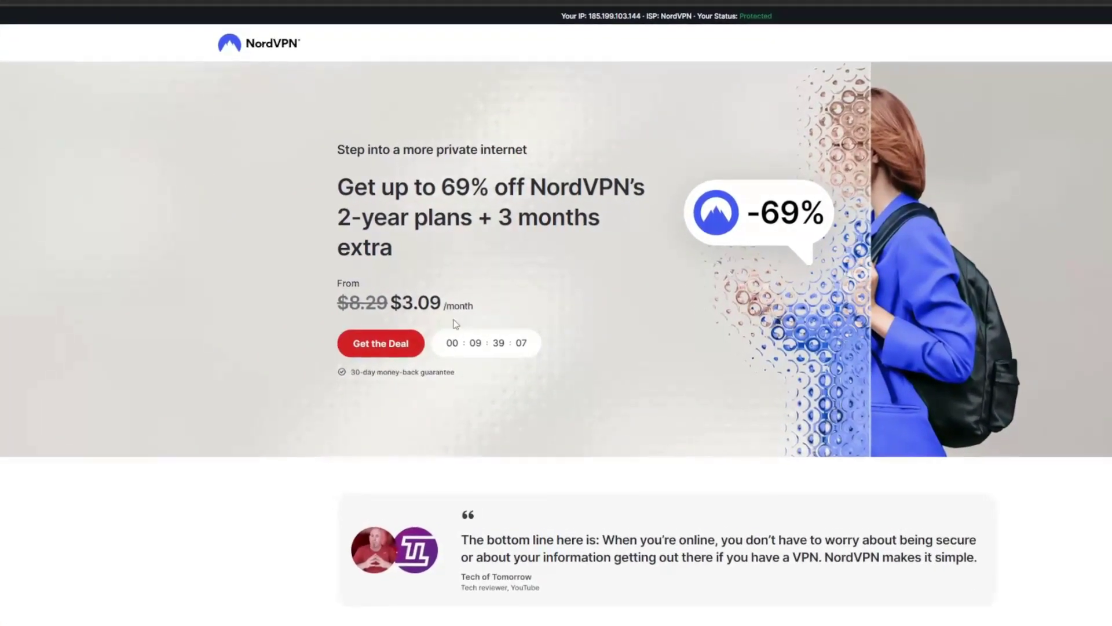
drag(498, 218, 609, 238)
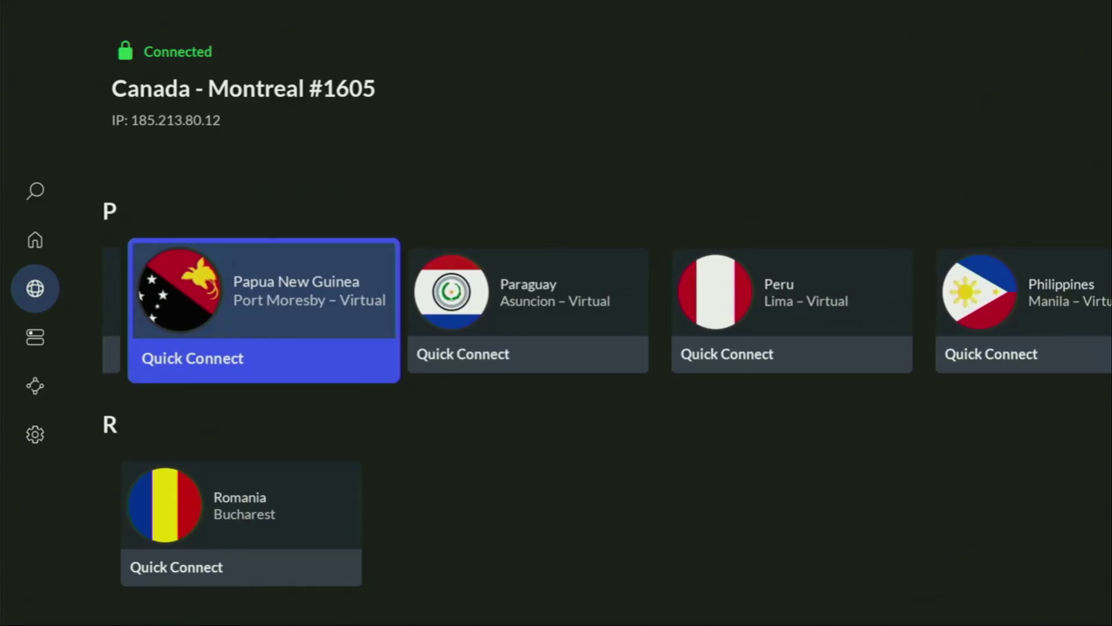
Browse the VPN countries listed under the letter P in NordVPN.
key(Right)
key(Right)
key(Right)
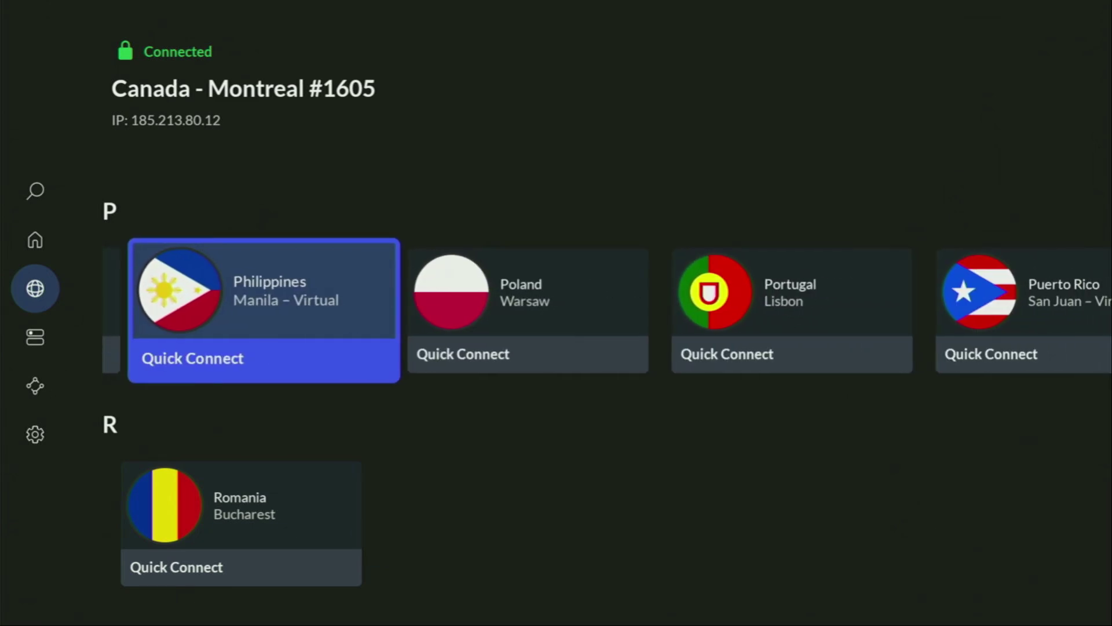
key(Right)
key(Right)
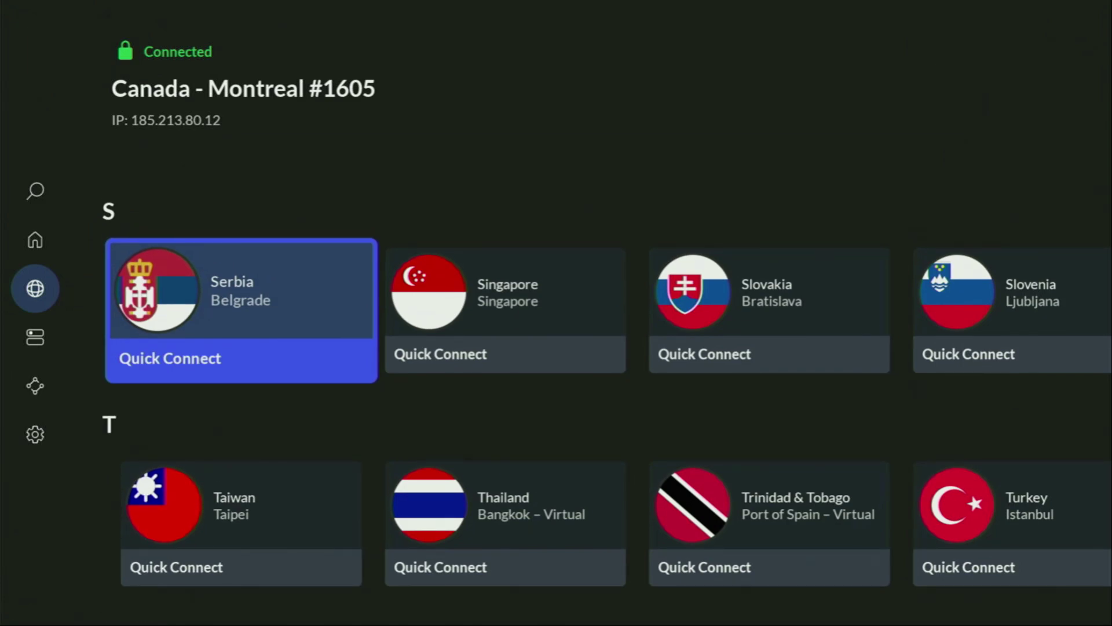
Return to the Fire TV home screen and launch Downloader.
key(Home)
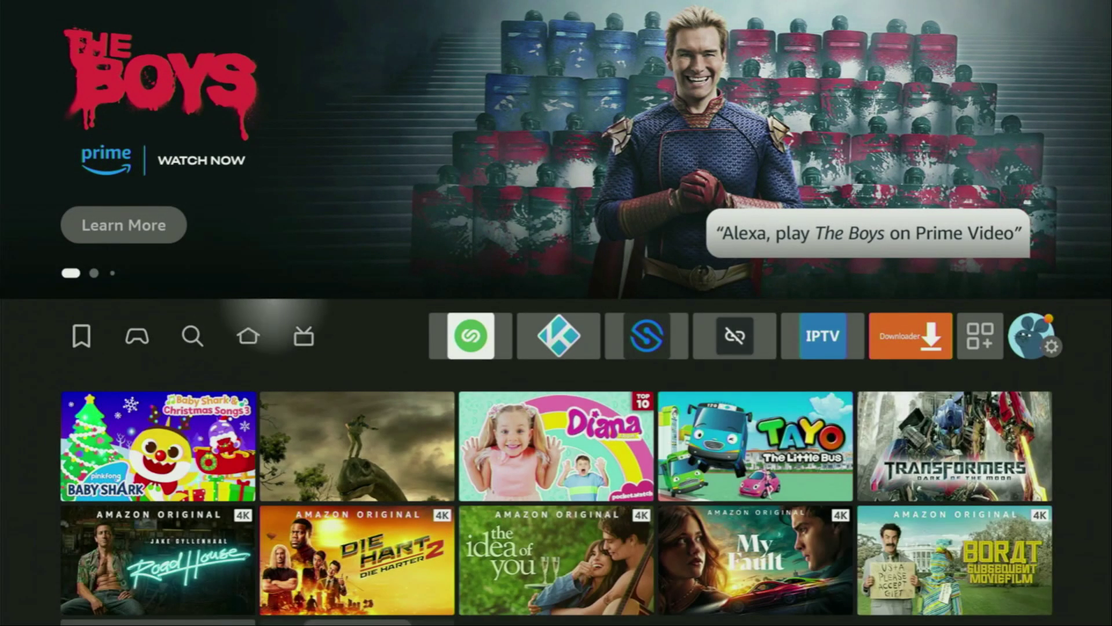
key(Right)
key(Right)
key(Right)
key(Right)
key(Return)
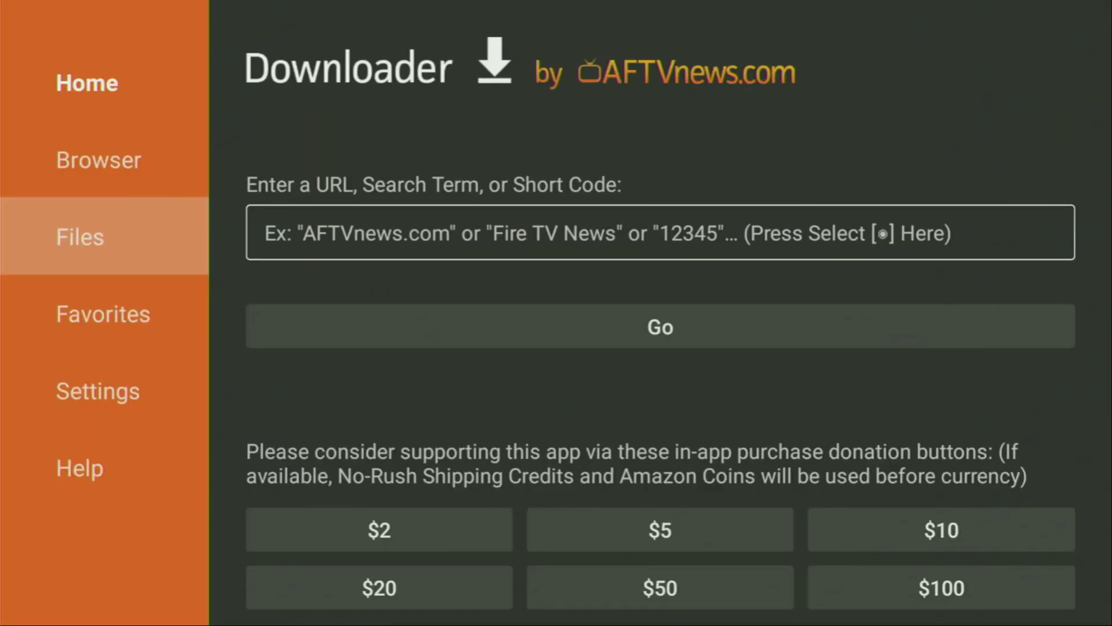
Enter the short code 17561 in the URL field on Downloader's Home page.
key(Up)
key(Up)
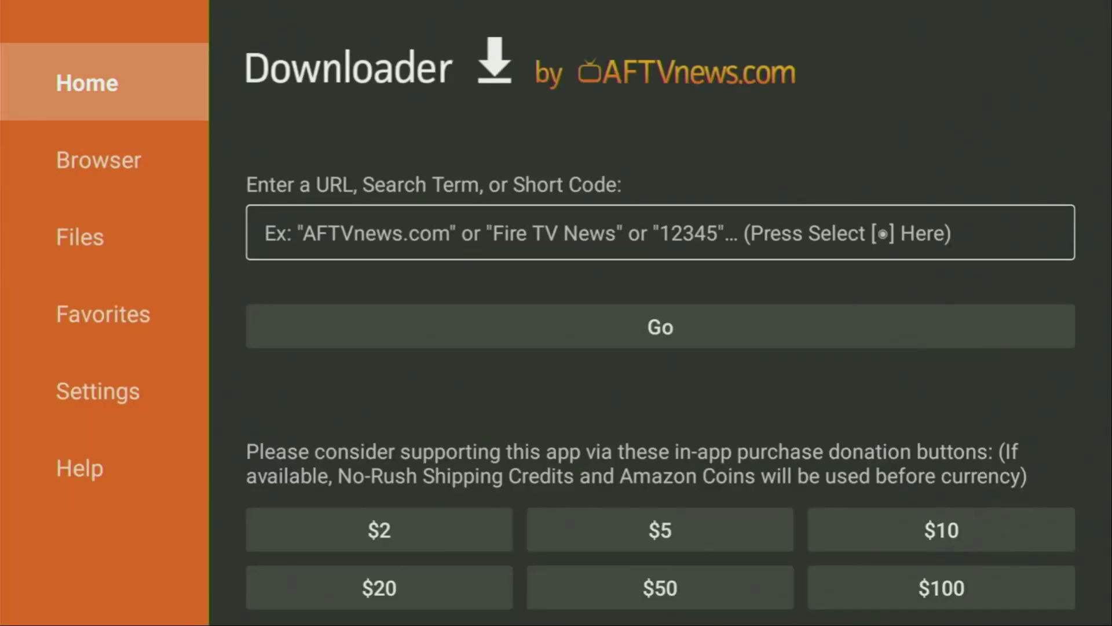
key(Down)
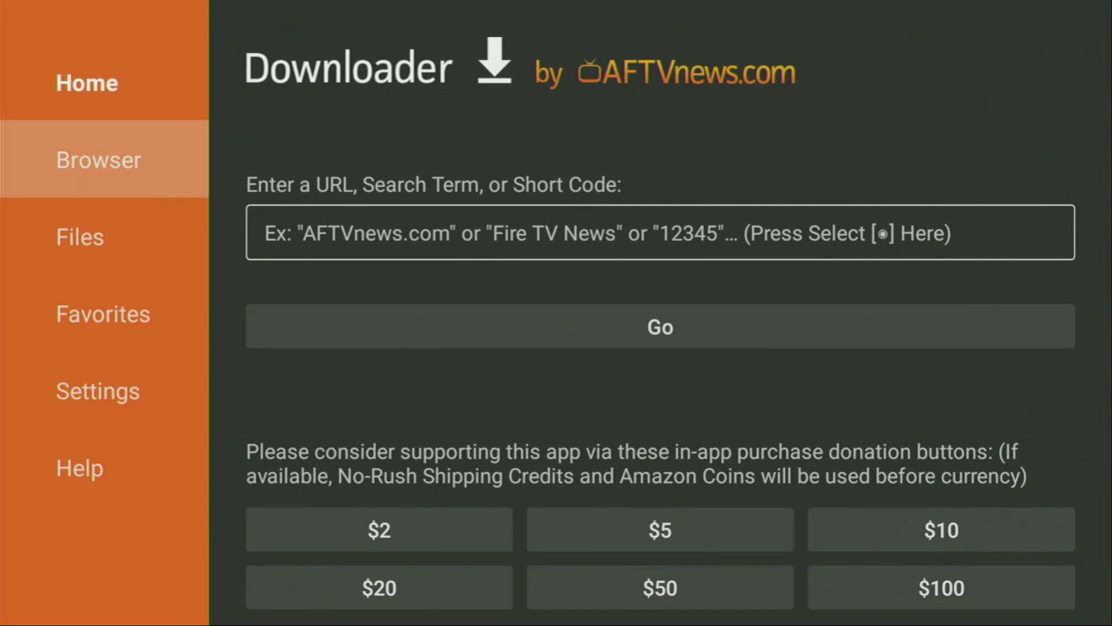
key(Up)
key(Right)
key(Return)
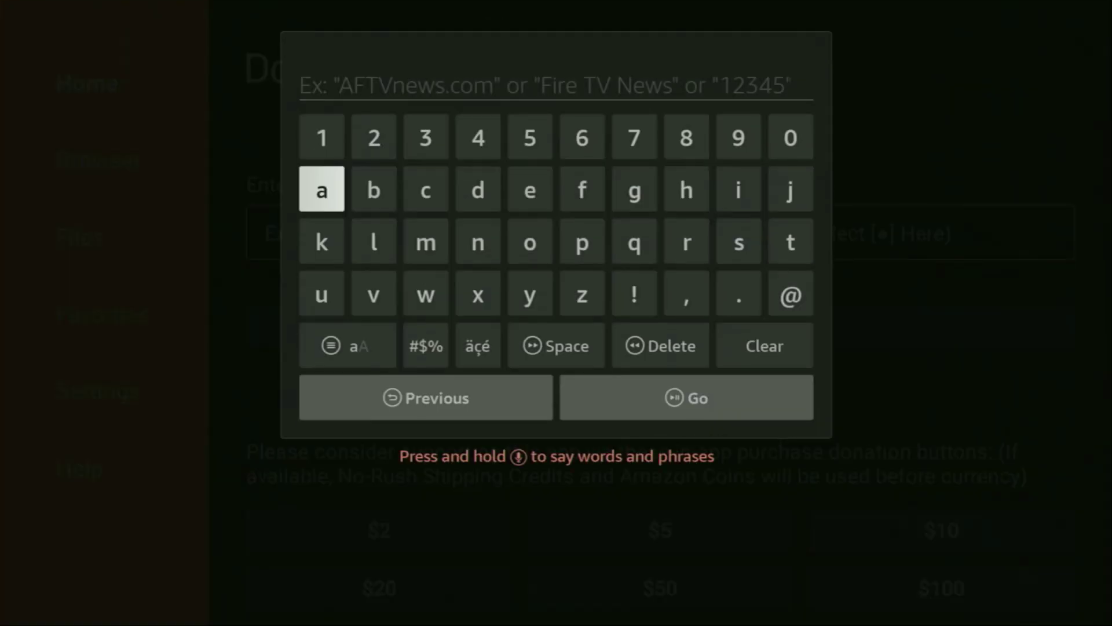
key(Up)
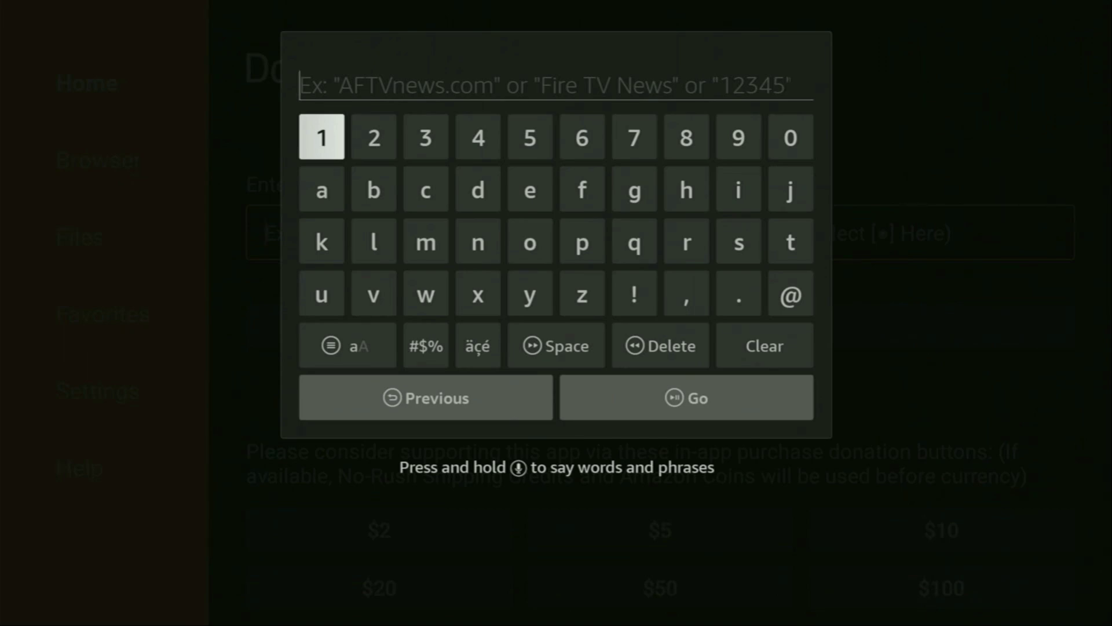
key(Return)
key(Right)
key(Right)
key(Right)
key(Right)
key(Right)
key(Right)
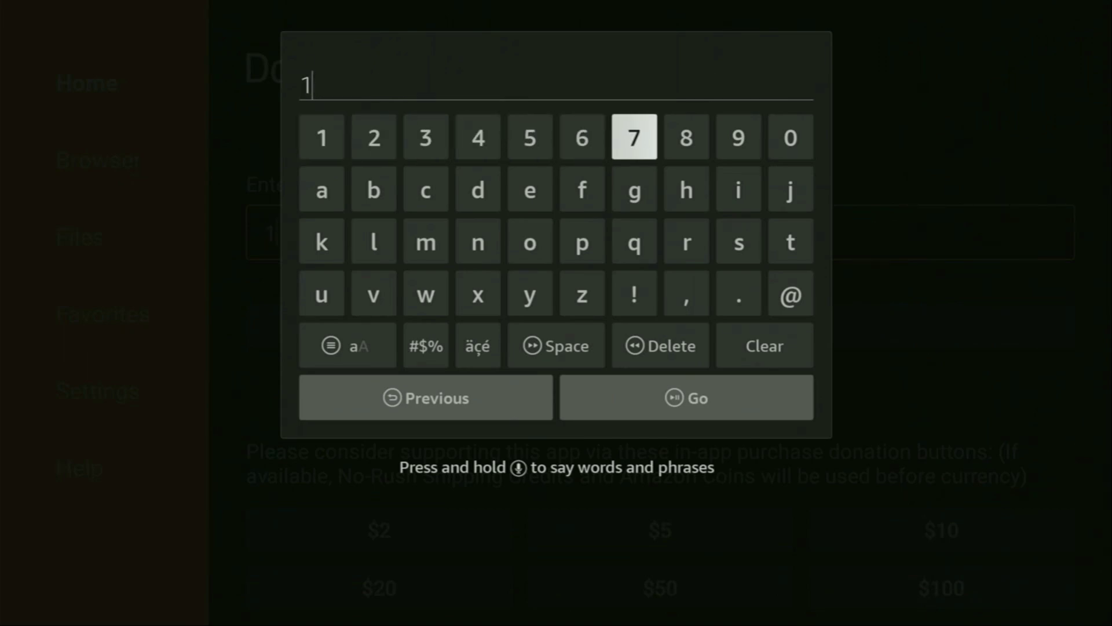
key(Return)
key(Left)
key(Left)
key(Return)
key(Right)
key(Return)
key(Left)
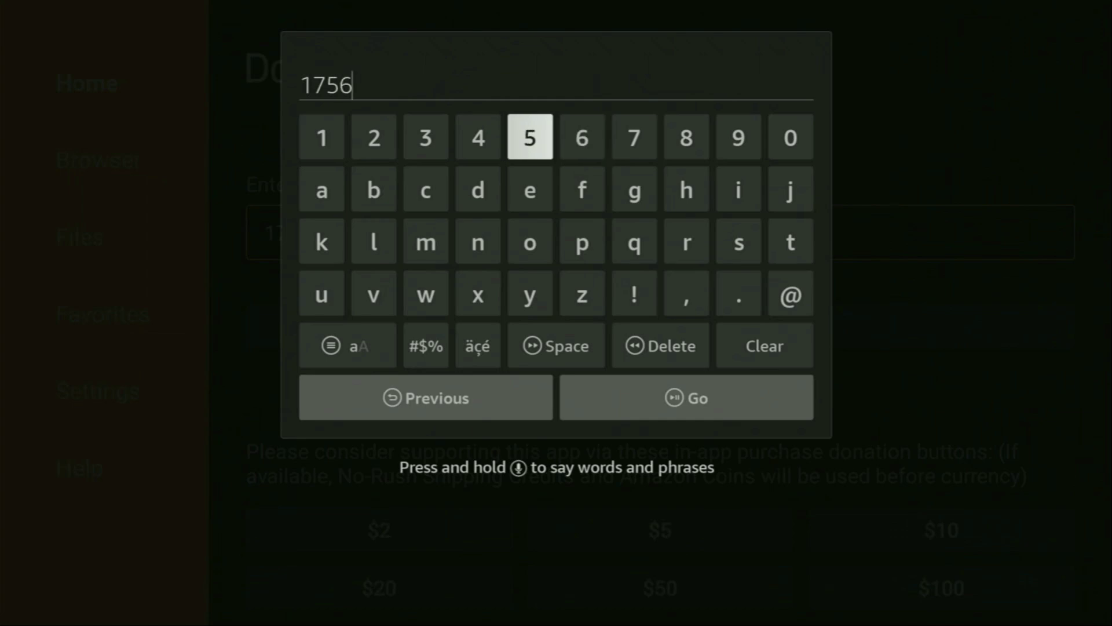
key(Left)
key(Left)
key(Left)
key(Left)
key(Return)
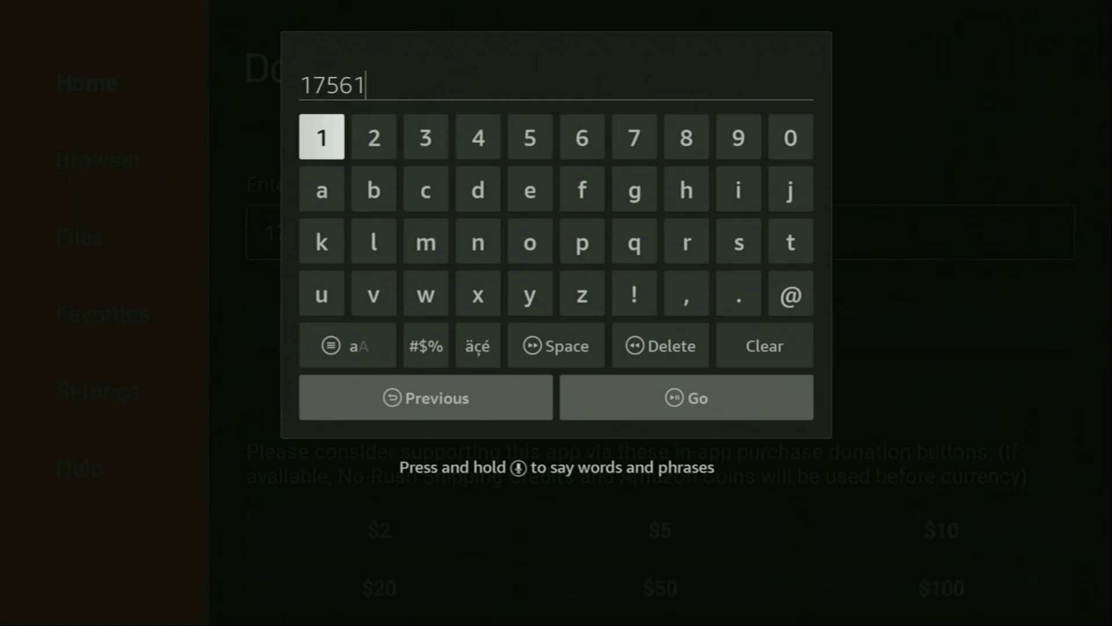
Submit the entered short code to load its web page.
key(Down)
key(Down)
key(Down)
key(Down)
key(Down)
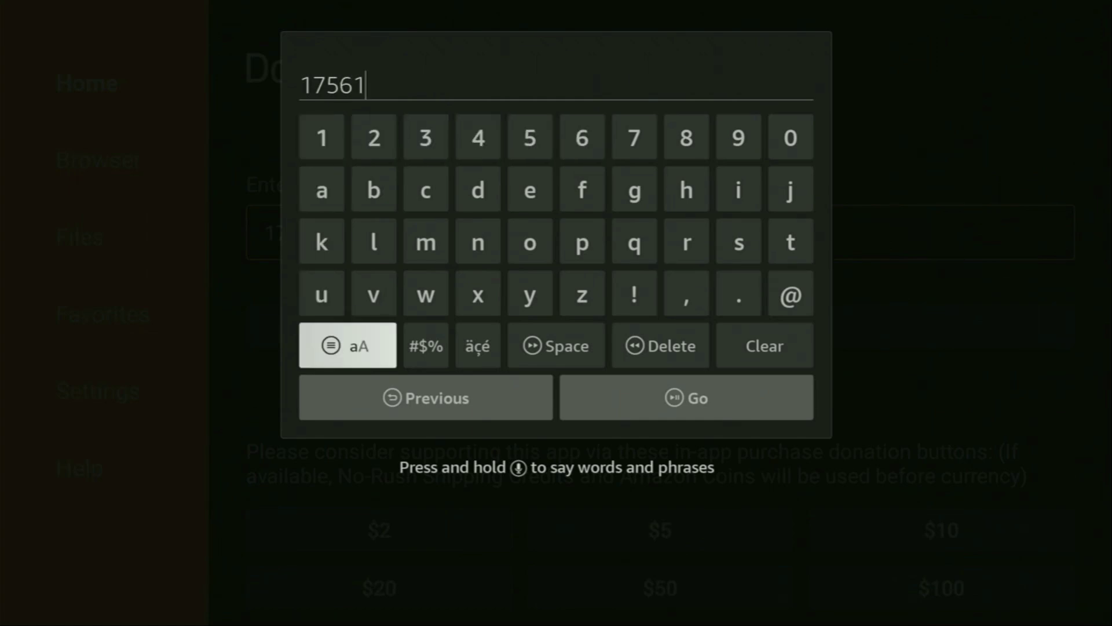
key(Right)
key(Return)
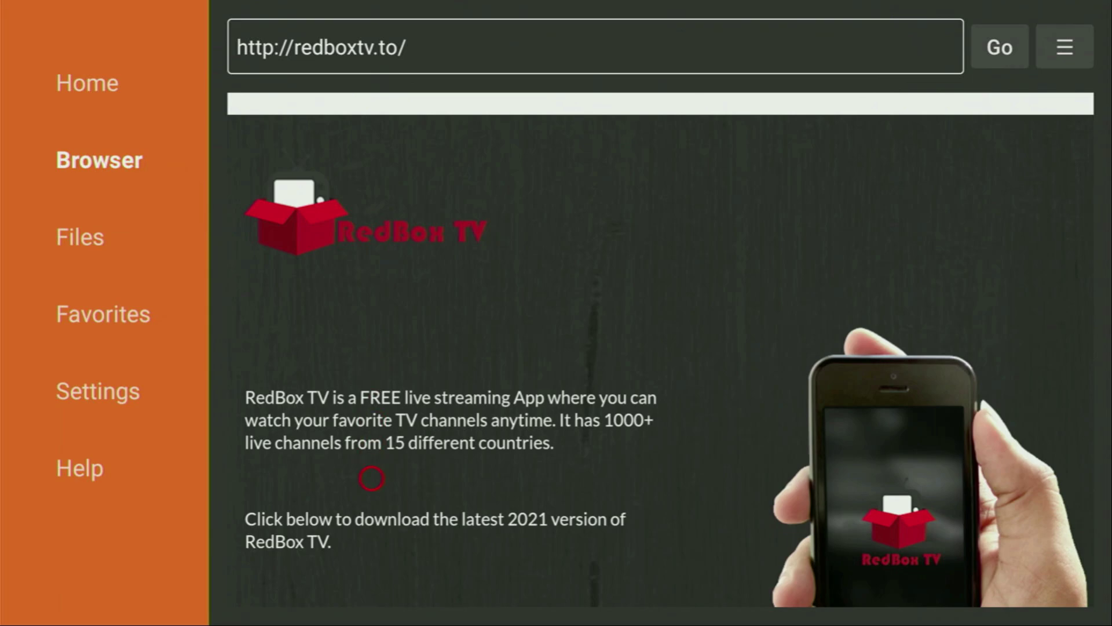
Download and install the Android version of RedBox TV from the redboxtv.to page.
scroll(371, 584, down, 10)
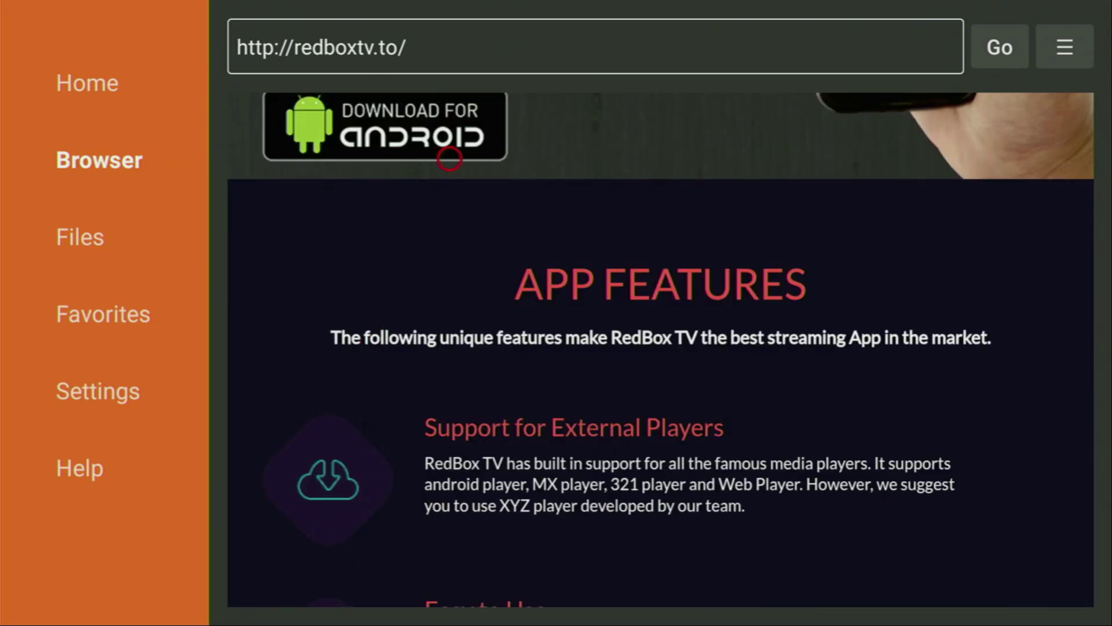
scroll(449, 159, up, 2)
click(450, 270)
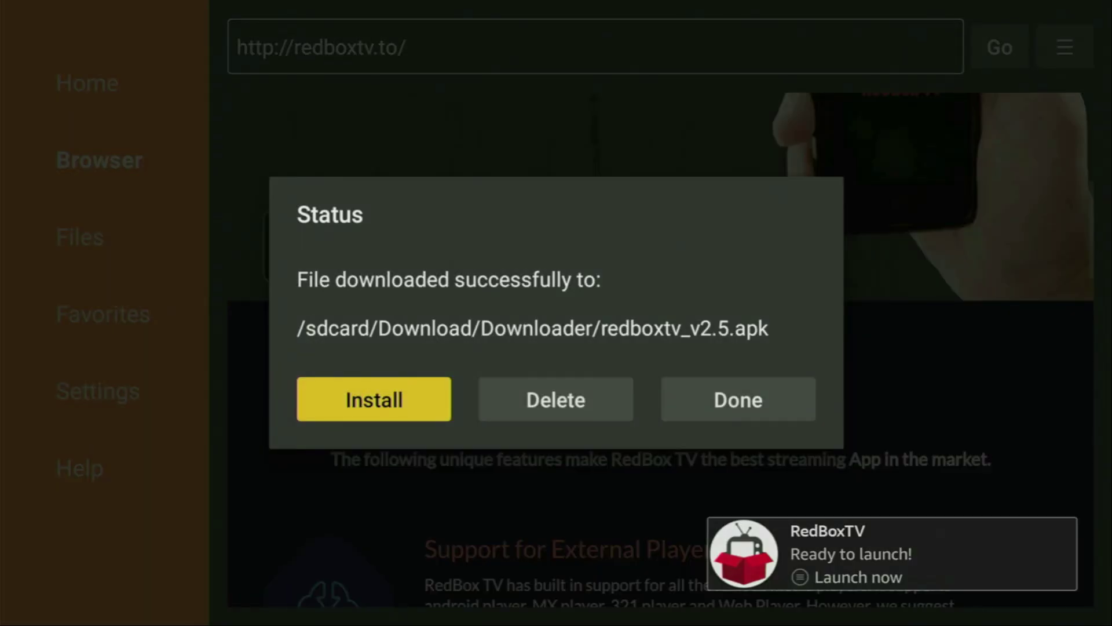
Delete the downloaded redboxtv_v2.5.apk file and confirm the deletion.
key(Right)
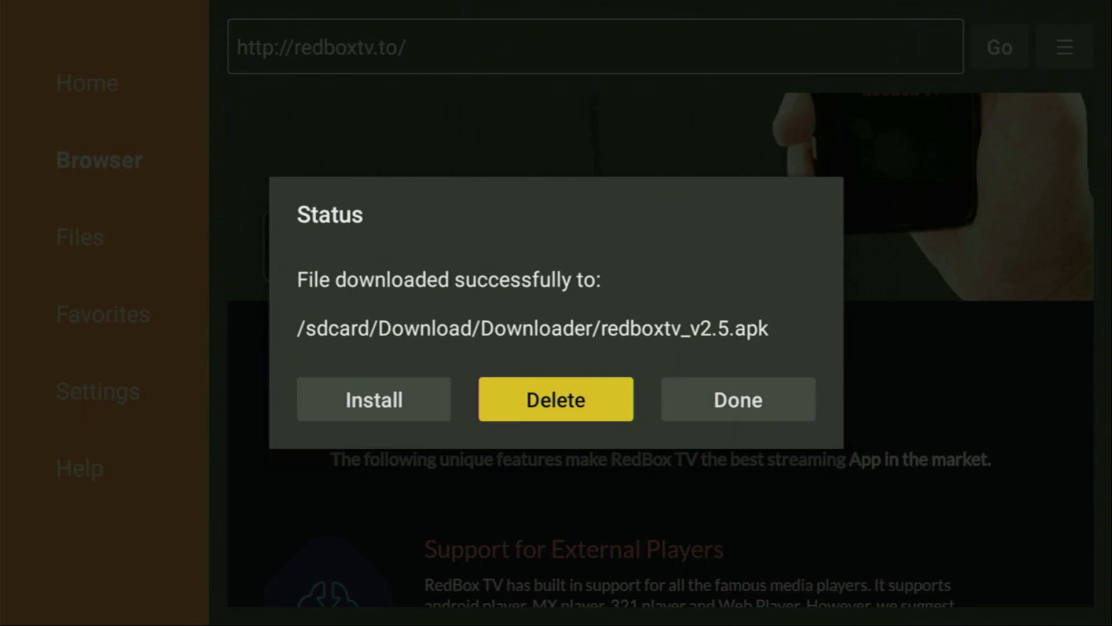
key(Return)
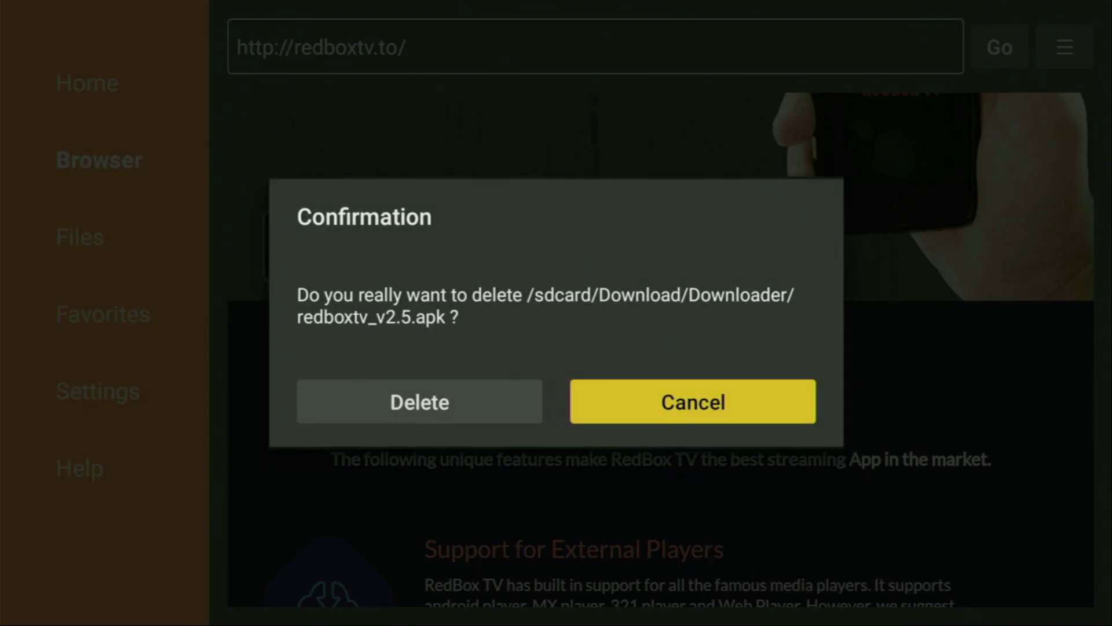
key(Left)
key(Return)
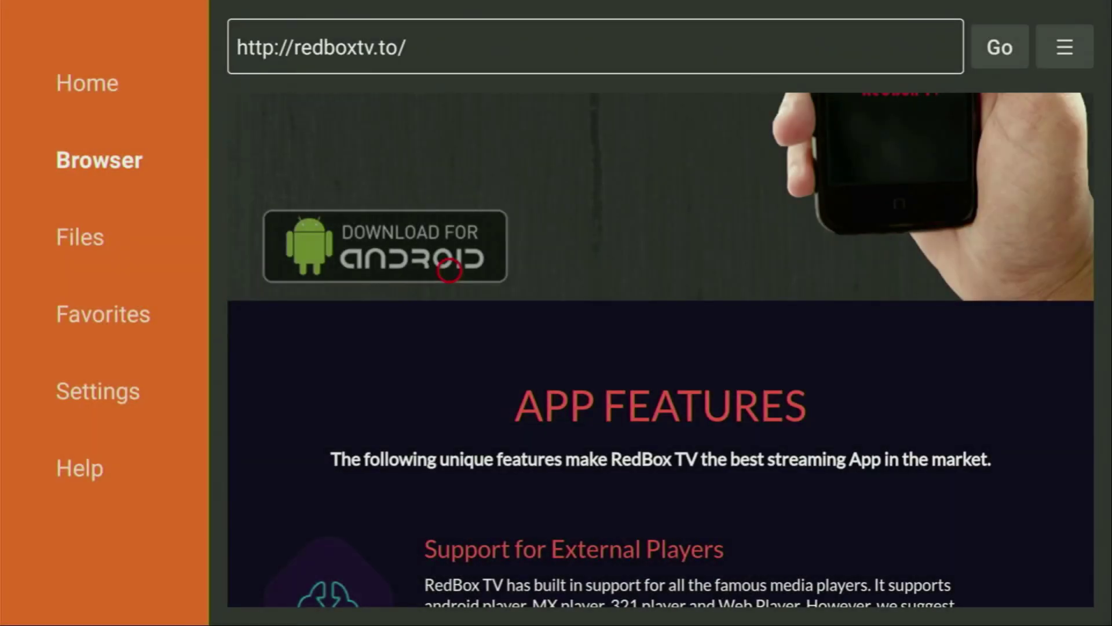
Return to the Fire TV home screen and open Your Apps & Channels.
key(Home)
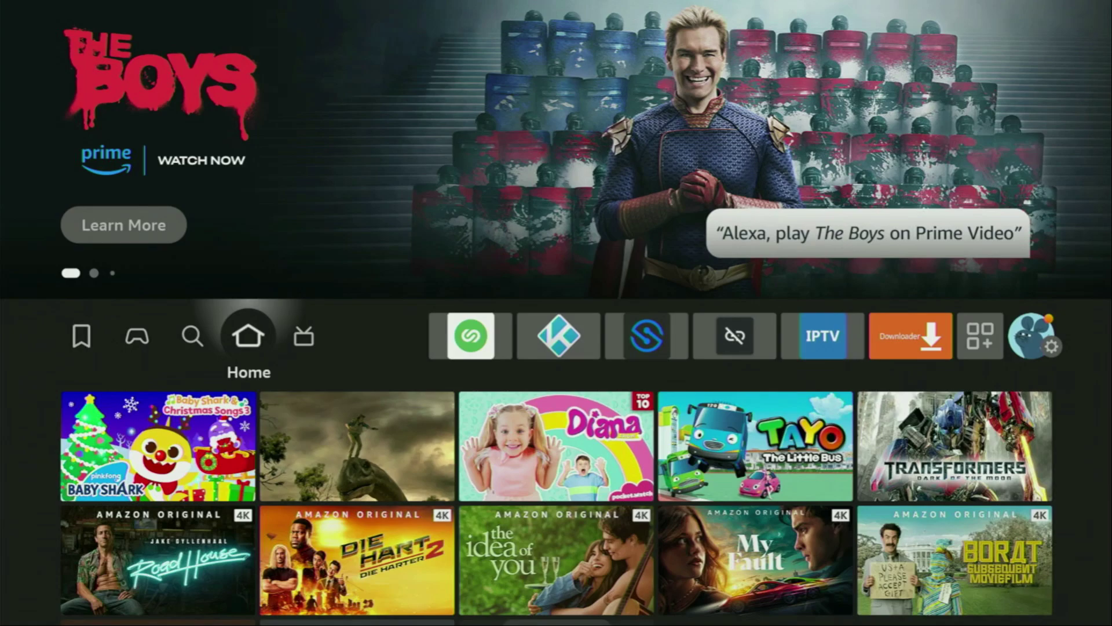
key(Right)
key(Right)
key(Right)
key(Right)
key(Right)
key(Right)
key(Right)
key(Right)
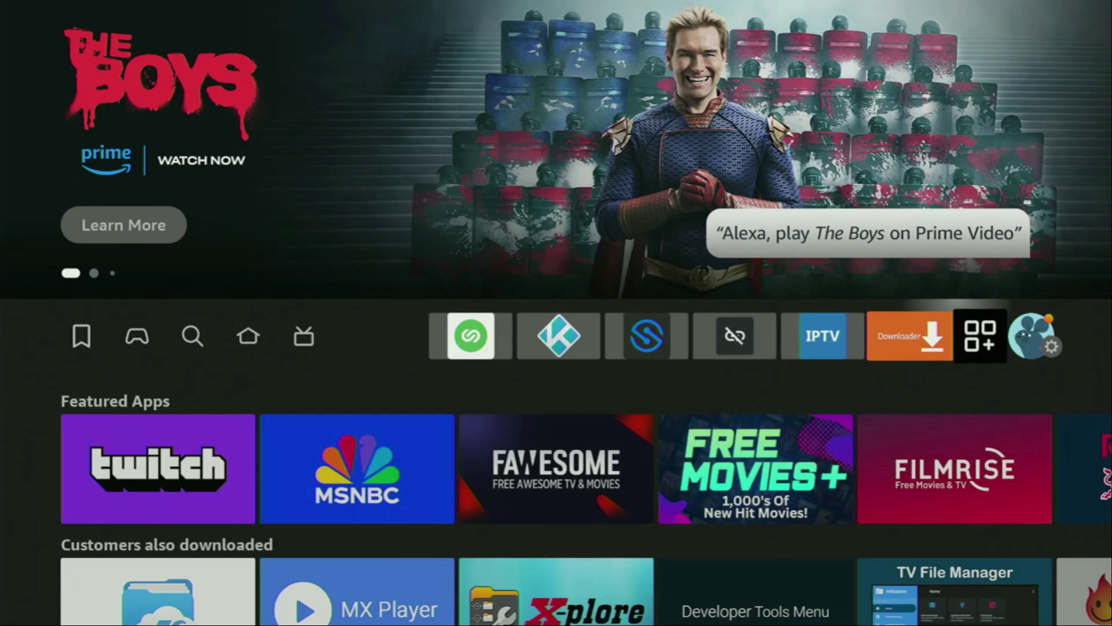
key(Return)
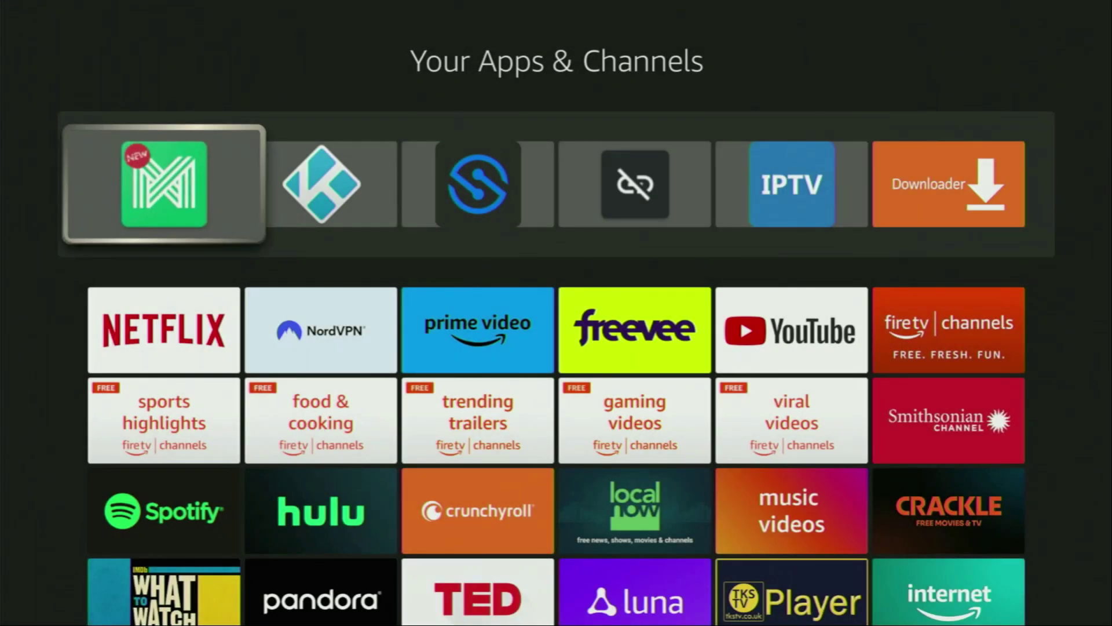
Move the RedBox TV app to the front of Your Apps & Channels.
key(Down)
key(Down)
key(Down)
key(Down)
key(Down)
key(Right)
key(Right)
key(Right)
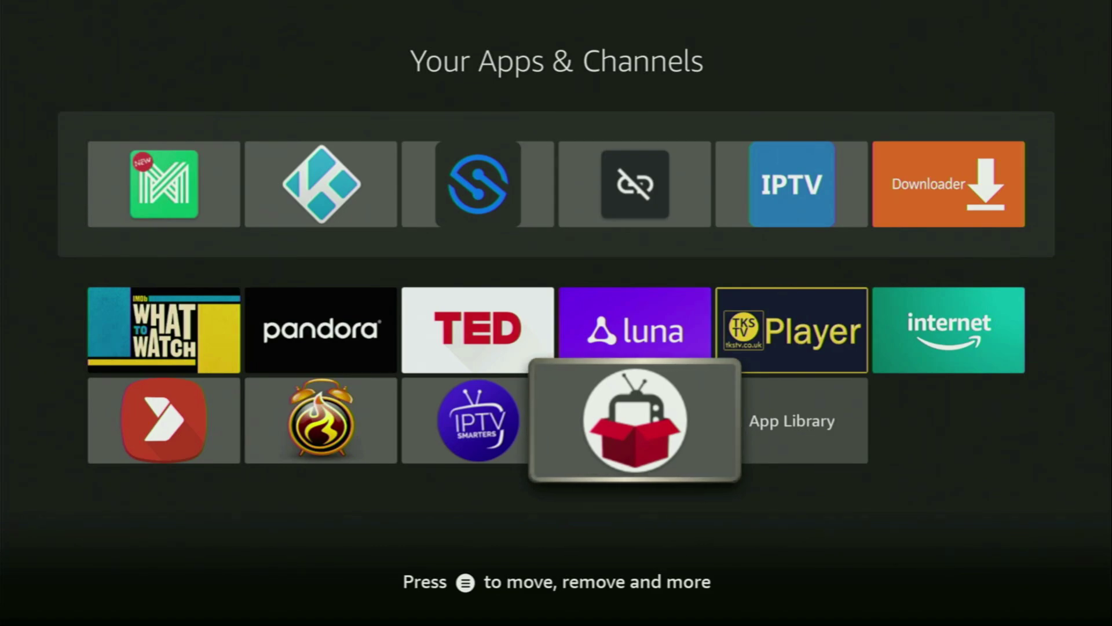
key(Menu)
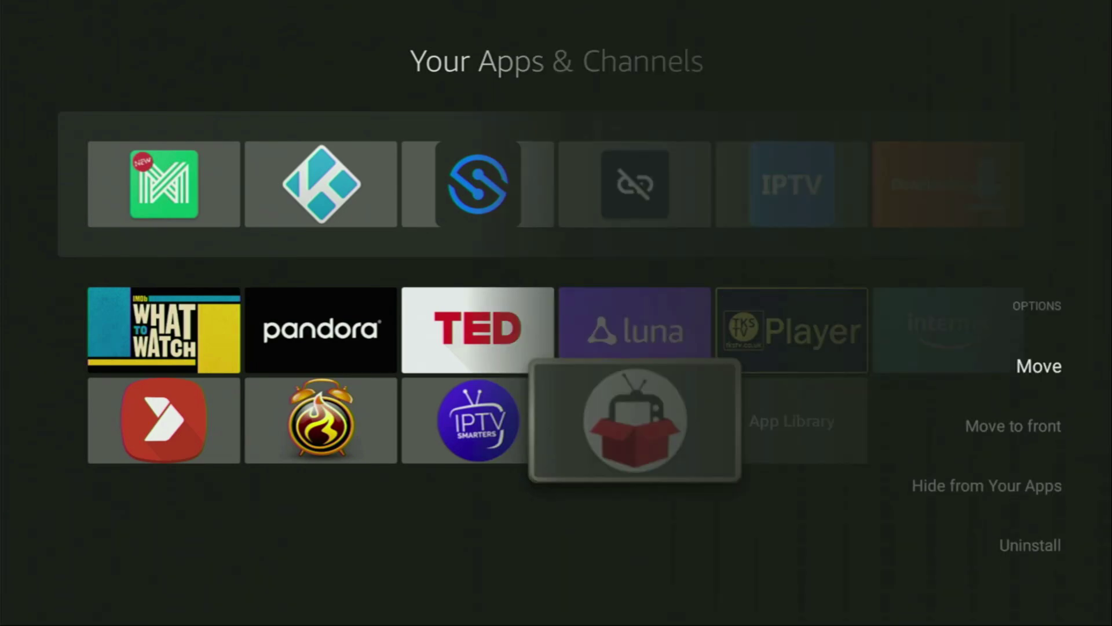
key(Down)
key(Return)
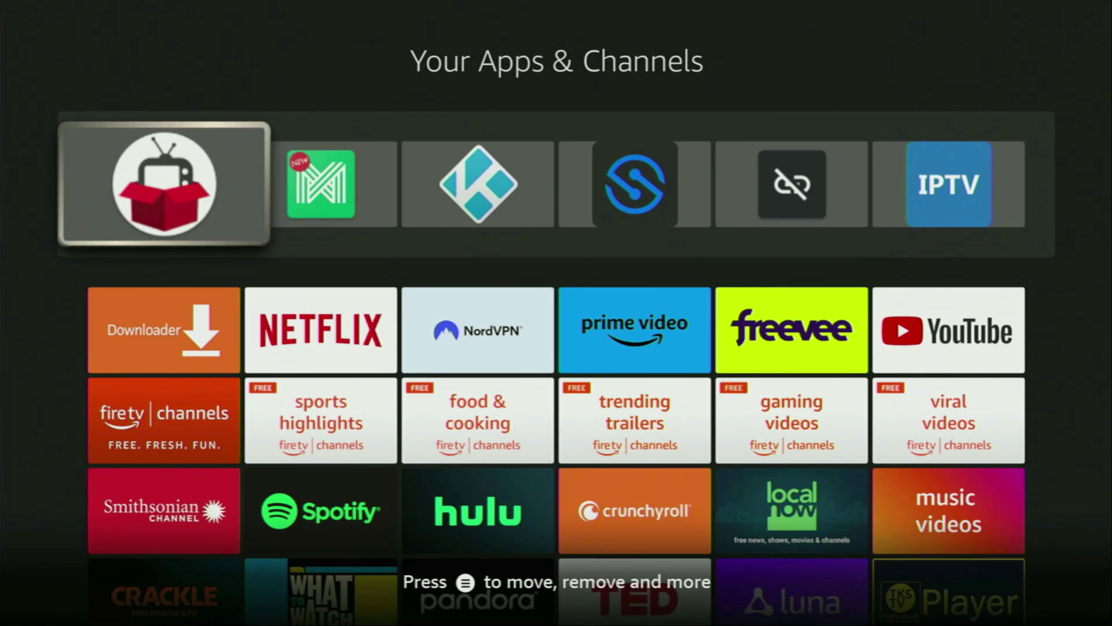
Select NordVPN in the Your Apps & Channels grid.
key(Down)
key(Right)
key(Right)
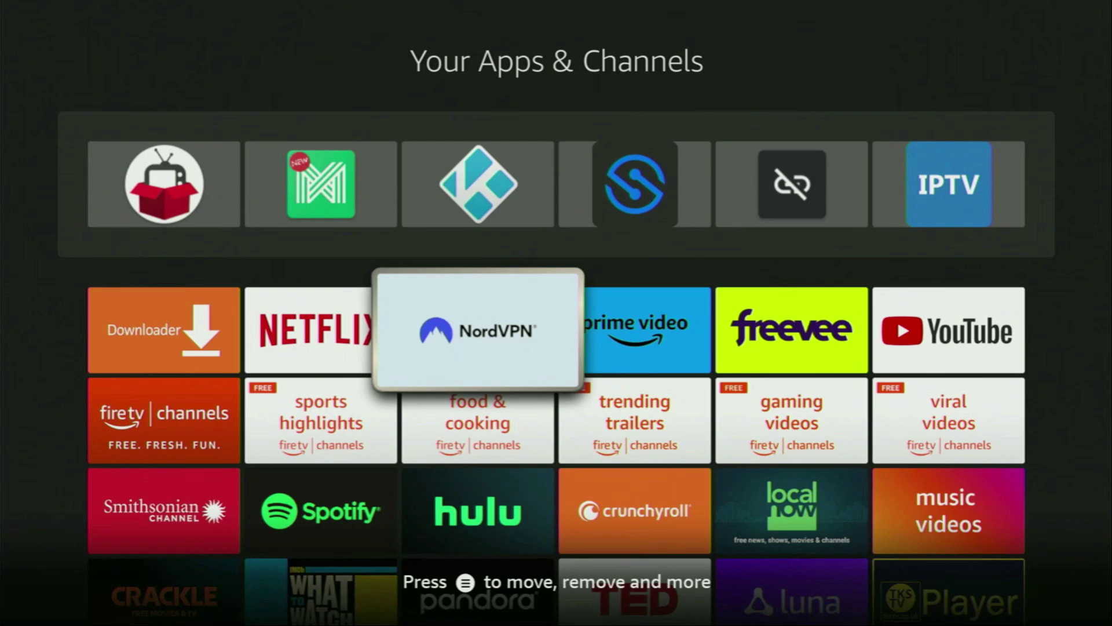